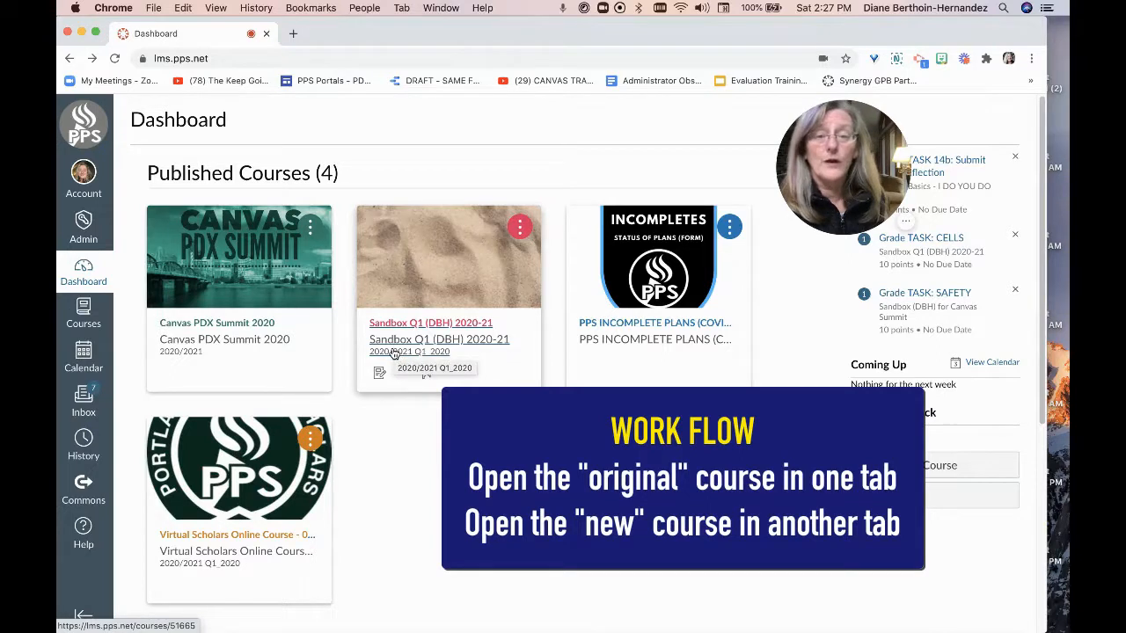
Open the published Sandbox Q1 (DBH) 2020-21 course in a new browser tab and view its home page
{"action": "right_click", "coordinate": [394, 351]}
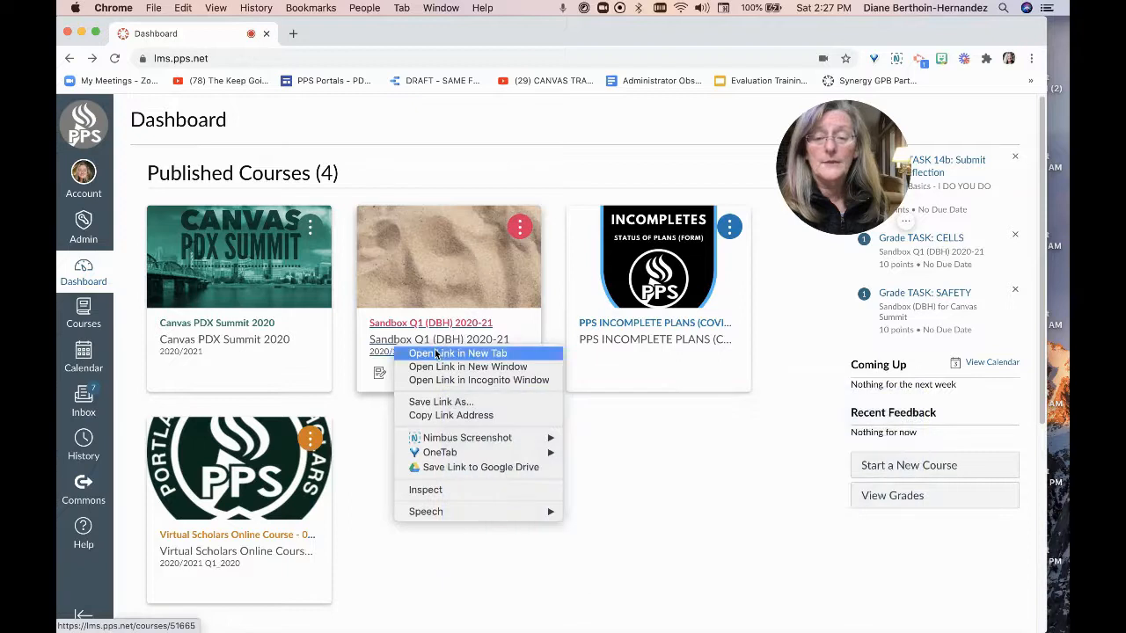
{"action": "left_click", "coordinate": [435, 353]}
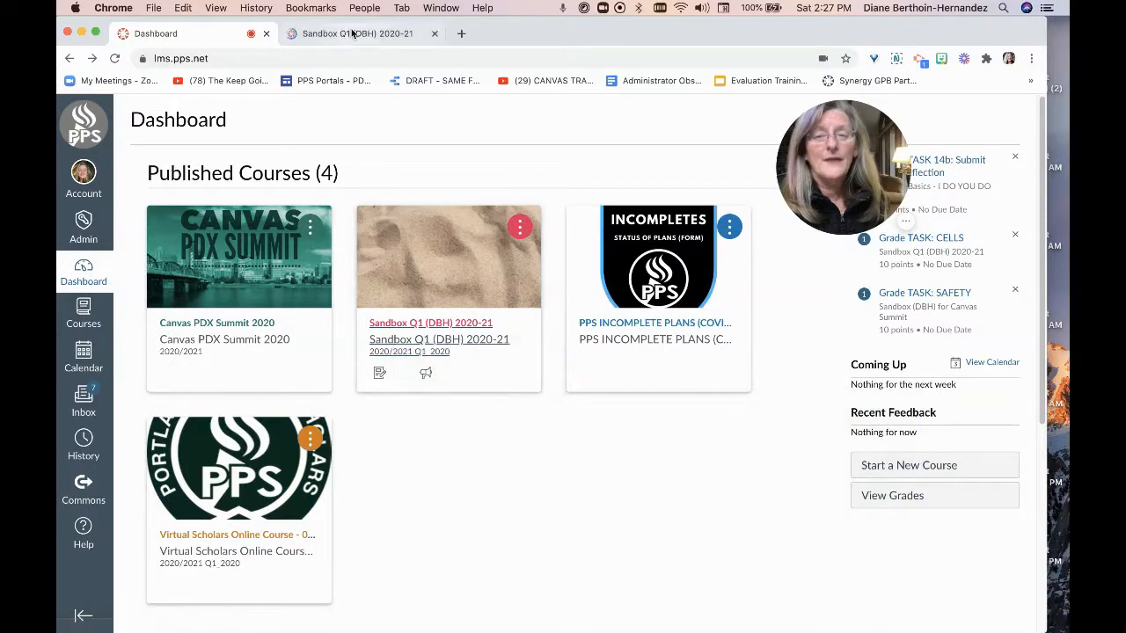
{"action": "left_click", "coordinate": [352, 33]}
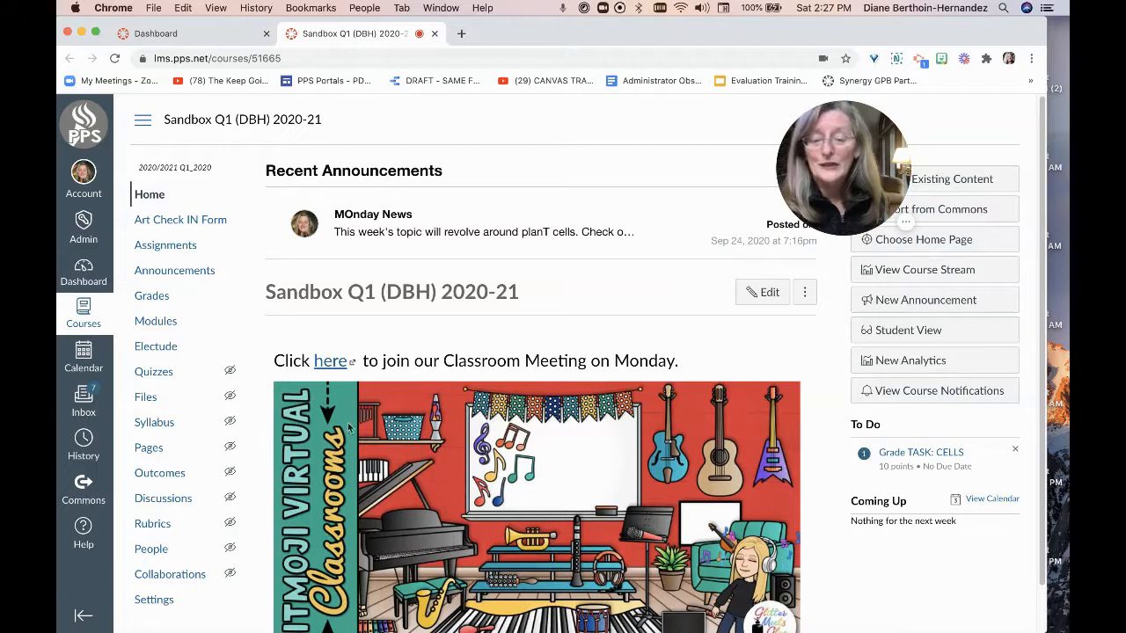
{"action": "scroll", "coordinate": [523, 526], "scroll_direction": "down", "scroll_amount": 1}
{"action": "scroll", "coordinate": [508, 510], "scroll_direction": "up", "scroll_amount": 1}
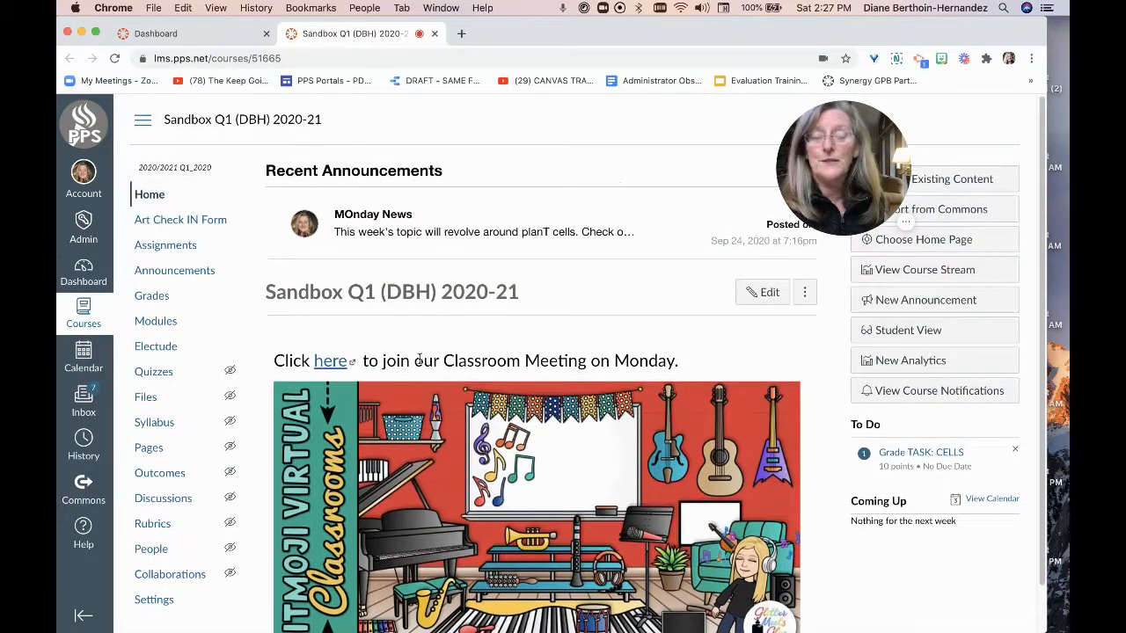
Open the unpublished Sandbox Q2 Course (DBH) from the dashboard in another browser tab and switch to it
{"action": "left_click", "coordinate": [196, 35]}
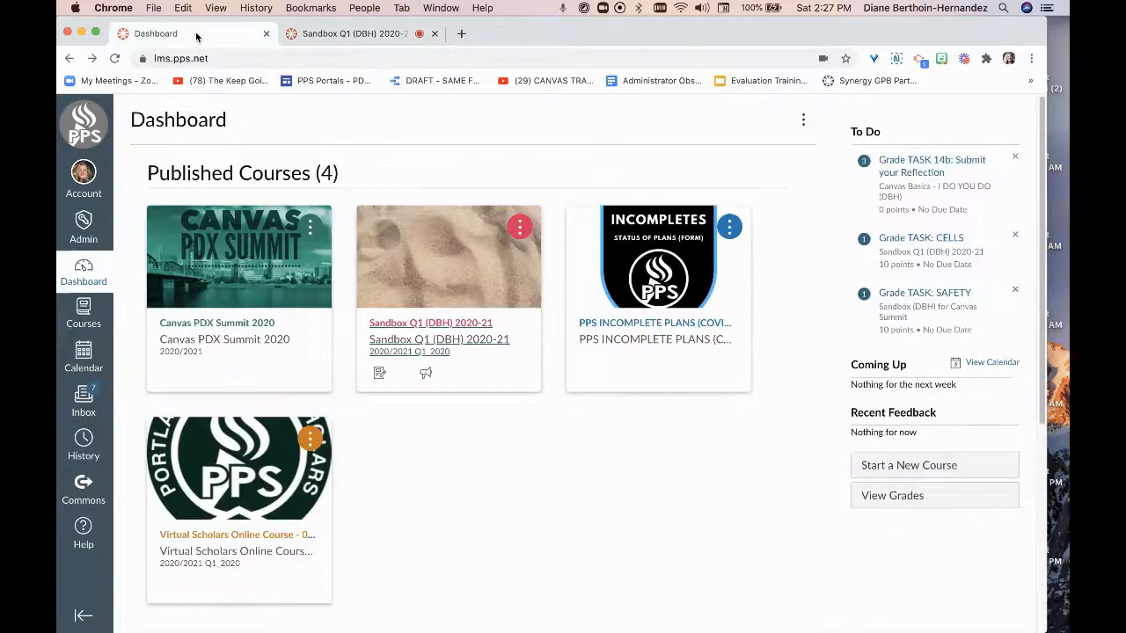
{"action": "scroll", "coordinate": [517, 473], "scroll_direction": "down", "scroll_amount": 5}
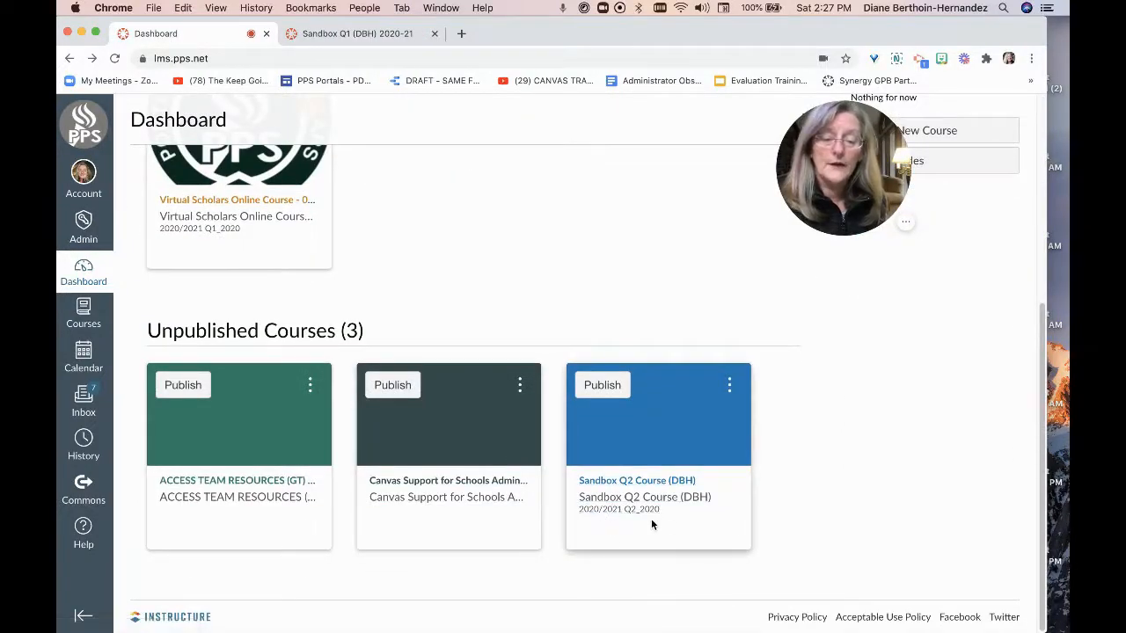
{"action": "right_click", "coordinate": [613, 481]}
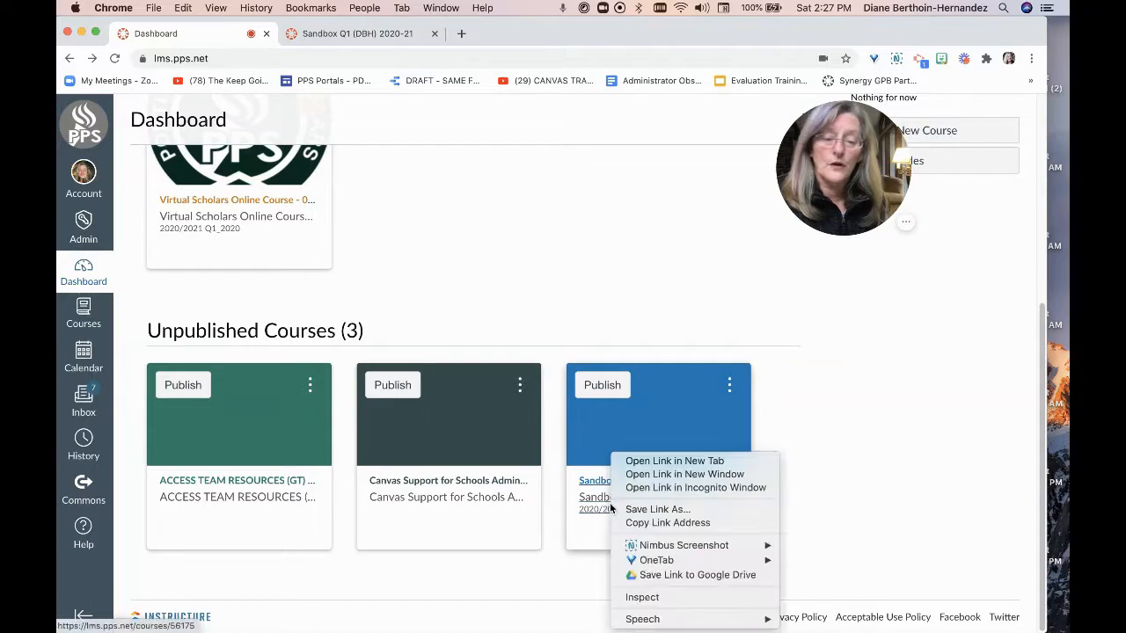
{"action": "left_click", "coordinate": [755, 467]}
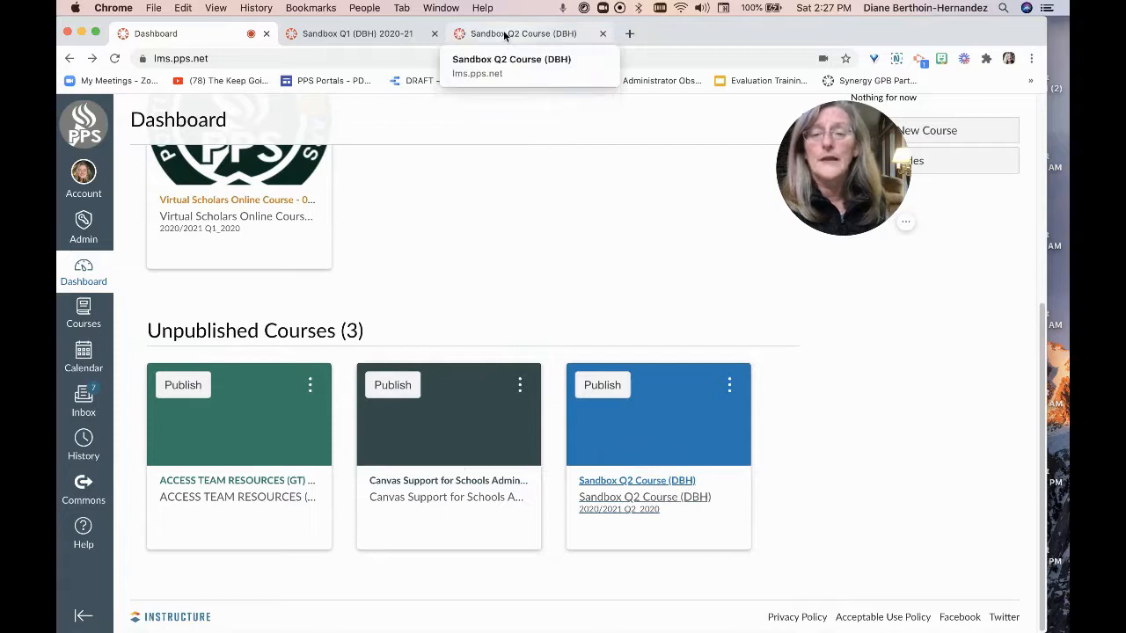
{"action": "left_click", "coordinate": [505, 33]}
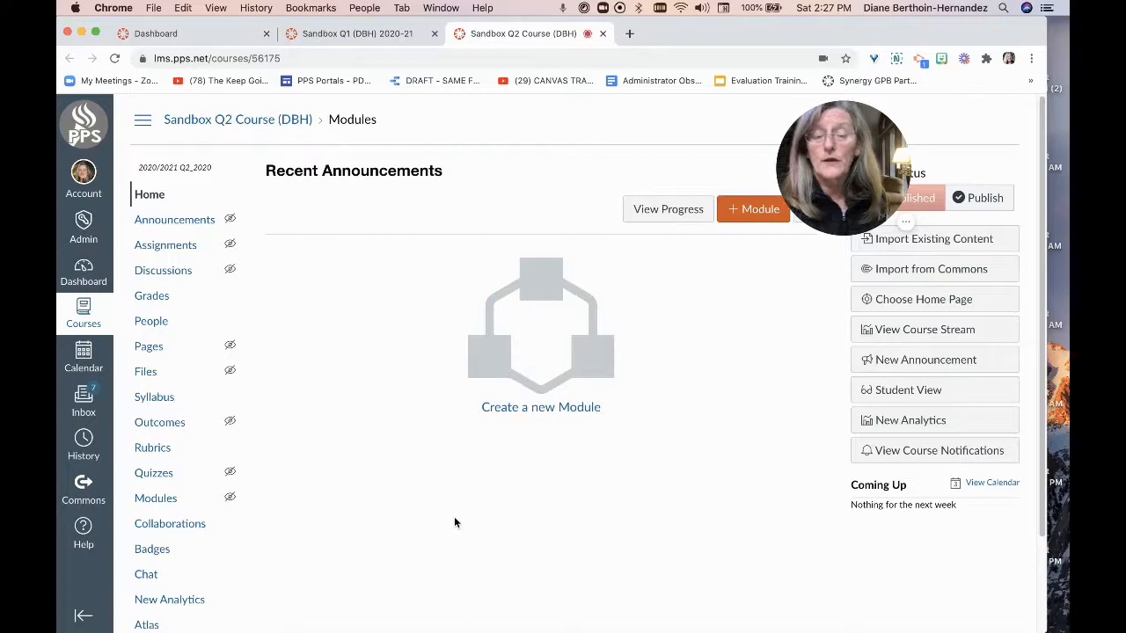
{"action": "left_click_drag", "start_coordinate": [842, 120], "coordinate": [703, 121]}
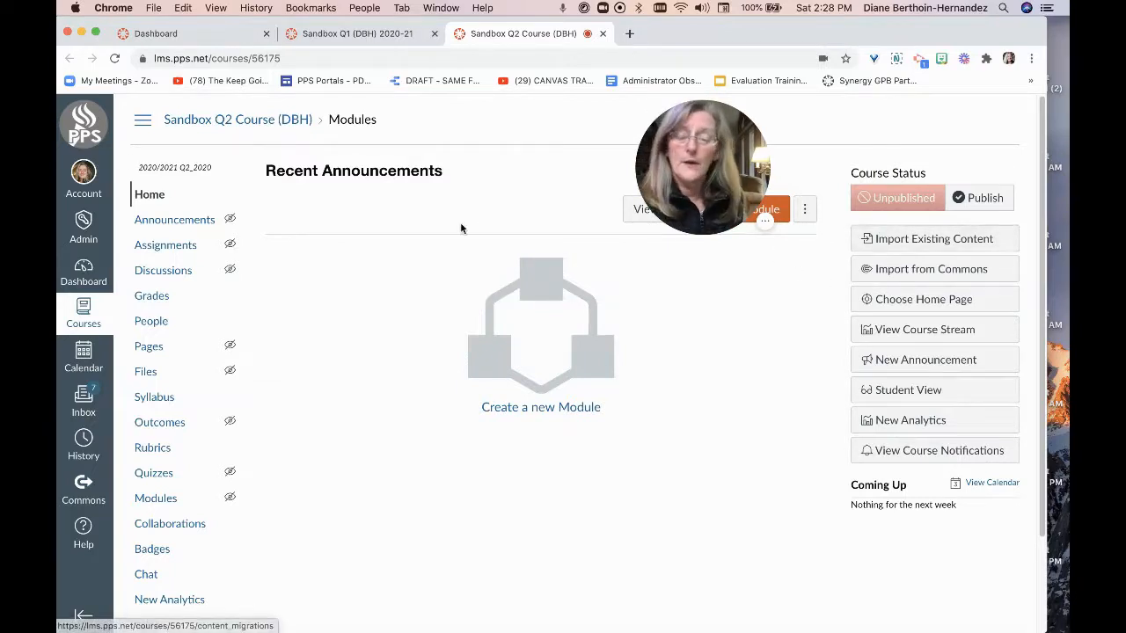
Start importing existing content into the Sandbox Q2 course with Copy a Canvas Course as the content type
{"action": "left_click", "coordinate": [888, 245]}
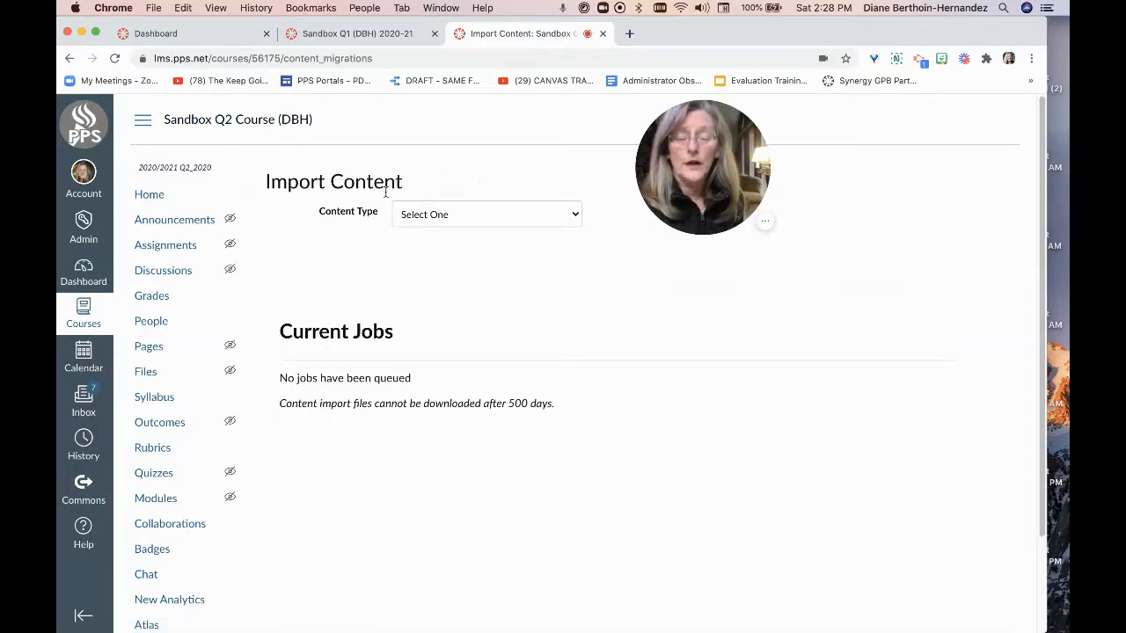
{"action": "left_click", "coordinate": [574, 215]}
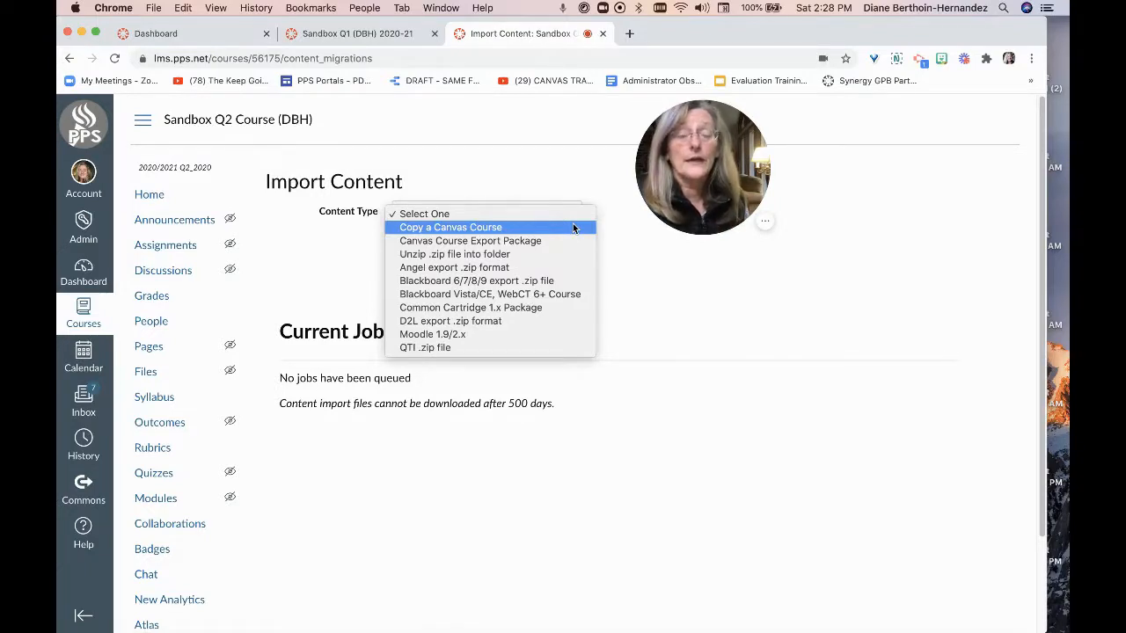
{"action": "left_click", "coordinate": [572, 227]}
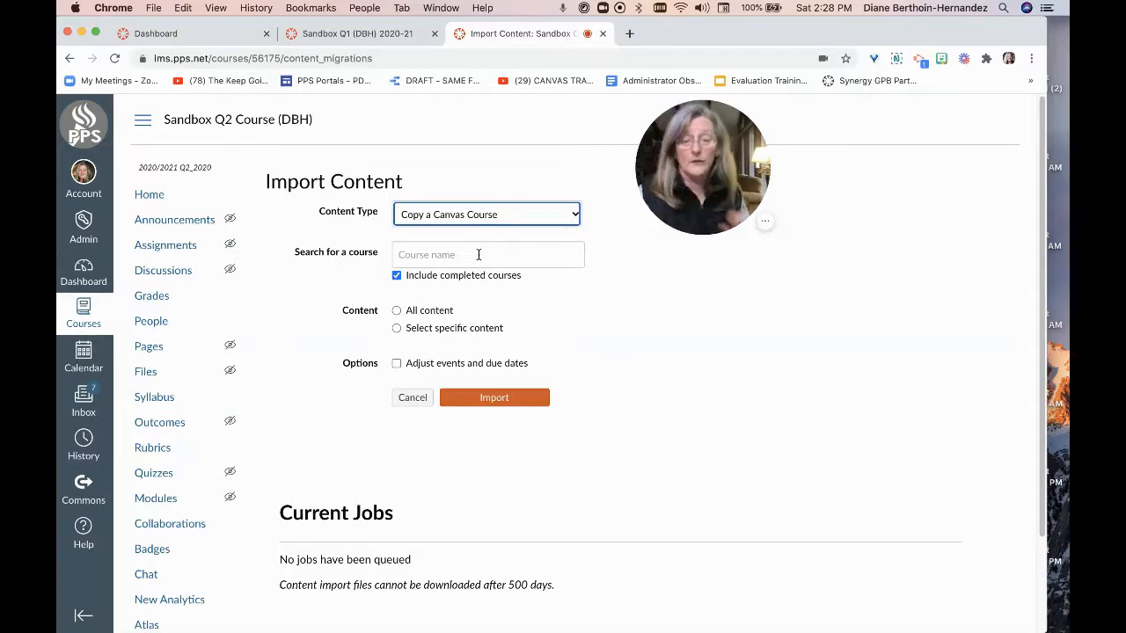
Copy the Q1 course's name from its page and select Sandbox Q1 (DBH) 2020-21 as the course to import from
{"action": "left_click", "coordinate": [358, 35]}
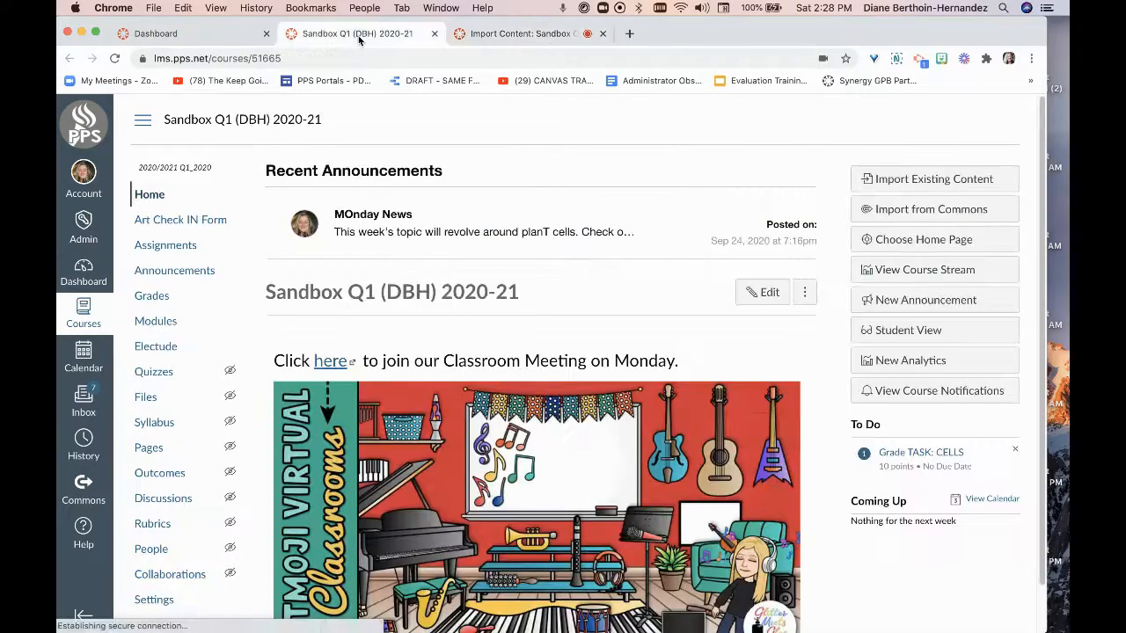
{"action": "left_click_drag", "start_coordinate": [325, 121], "coordinate": [165, 122]}
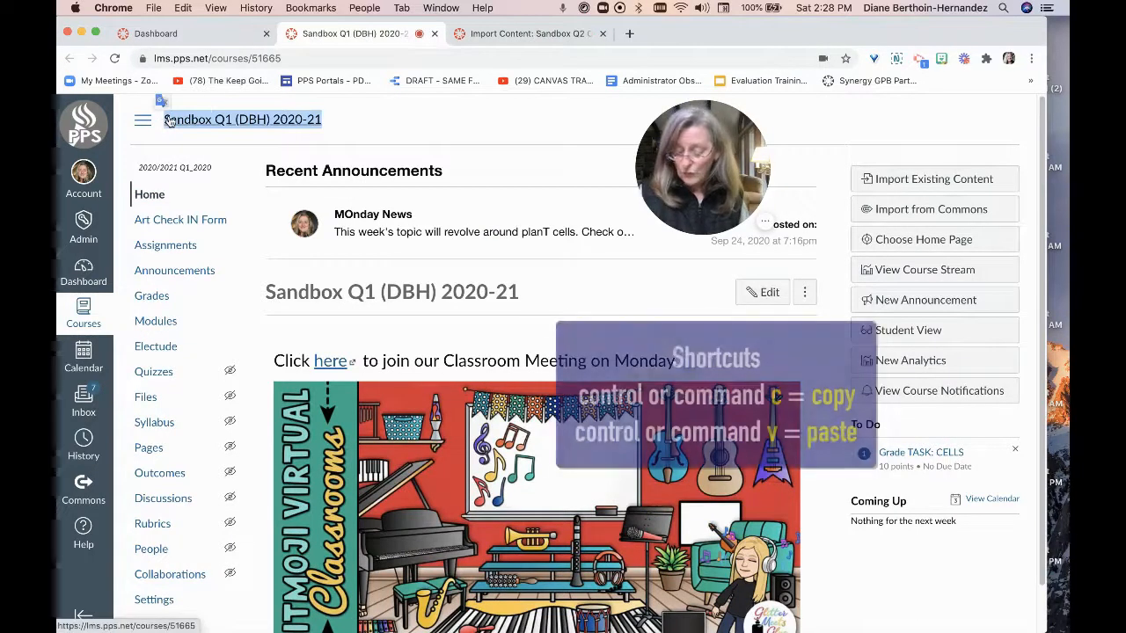
{"action": "left_click", "coordinate": [525, 33]}
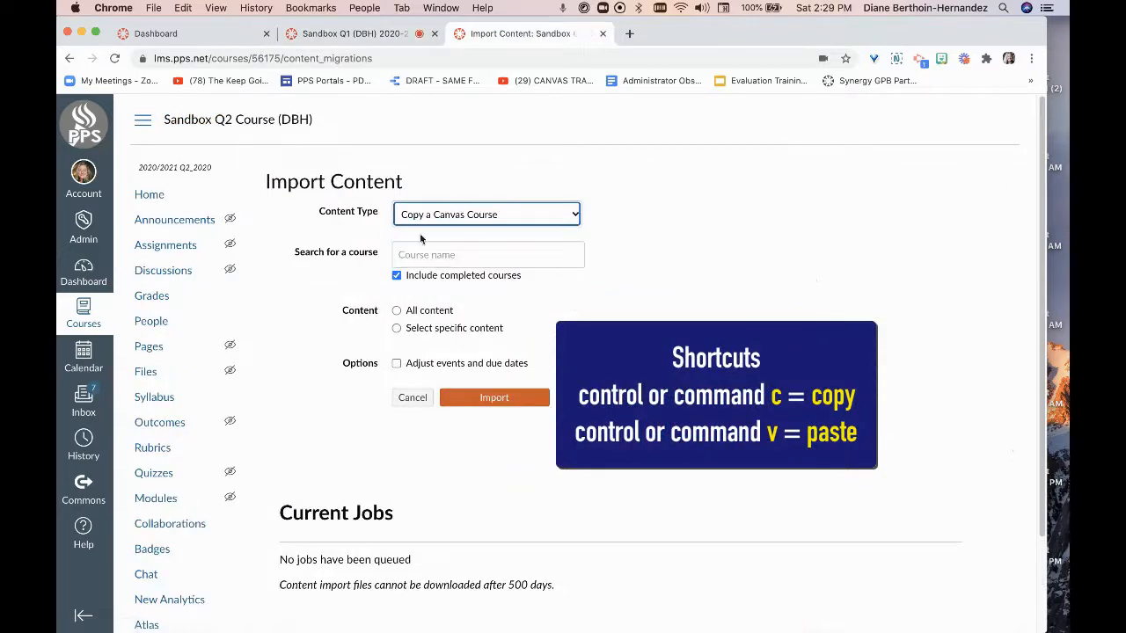
{"action": "left_click", "coordinate": [407, 255]}
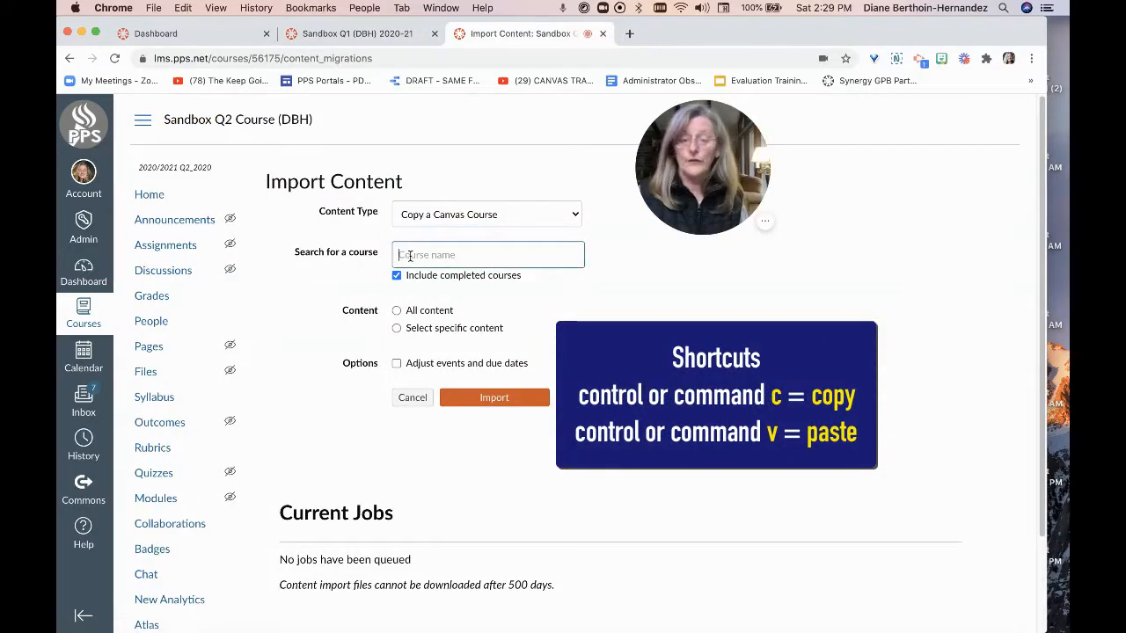
{"action": "key", "text": "super+v"}
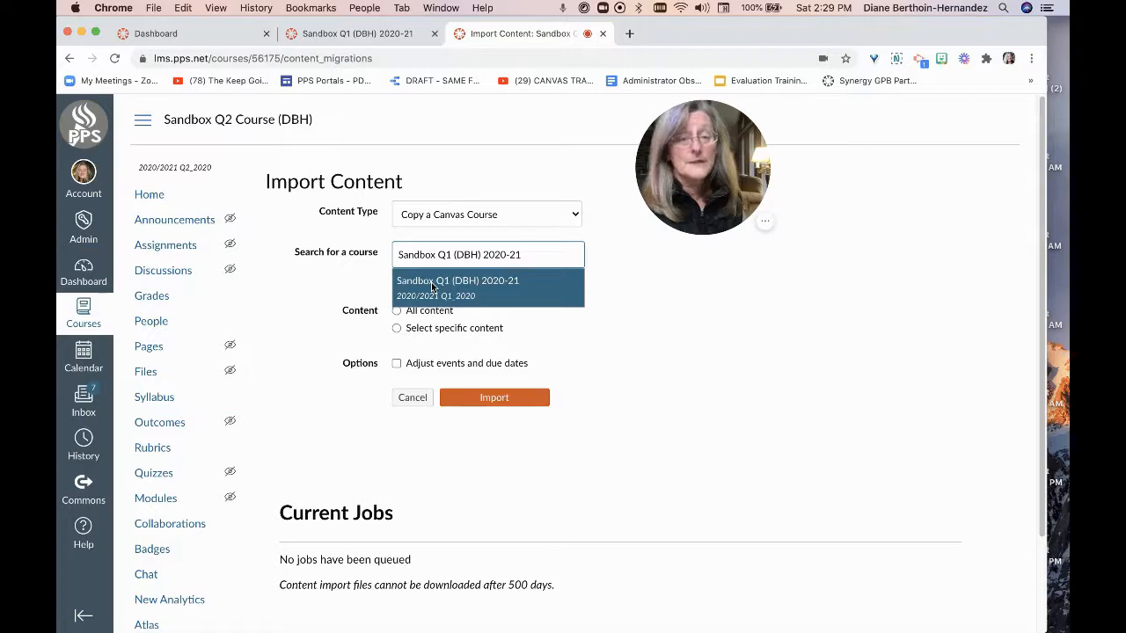
{"action": "left_click", "coordinate": [498, 287]}
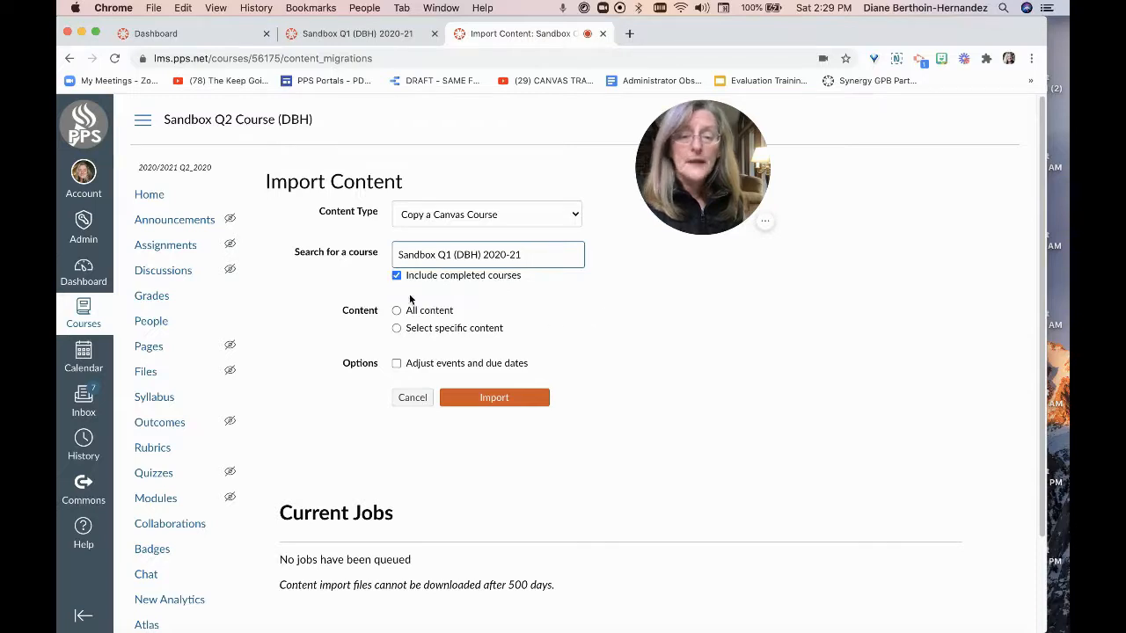
Import all content from the selected course and expand the list of issues for the import job
{"action": "scroll", "coordinate": [557, 322], "scroll_direction": "down", "scroll_amount": 2}
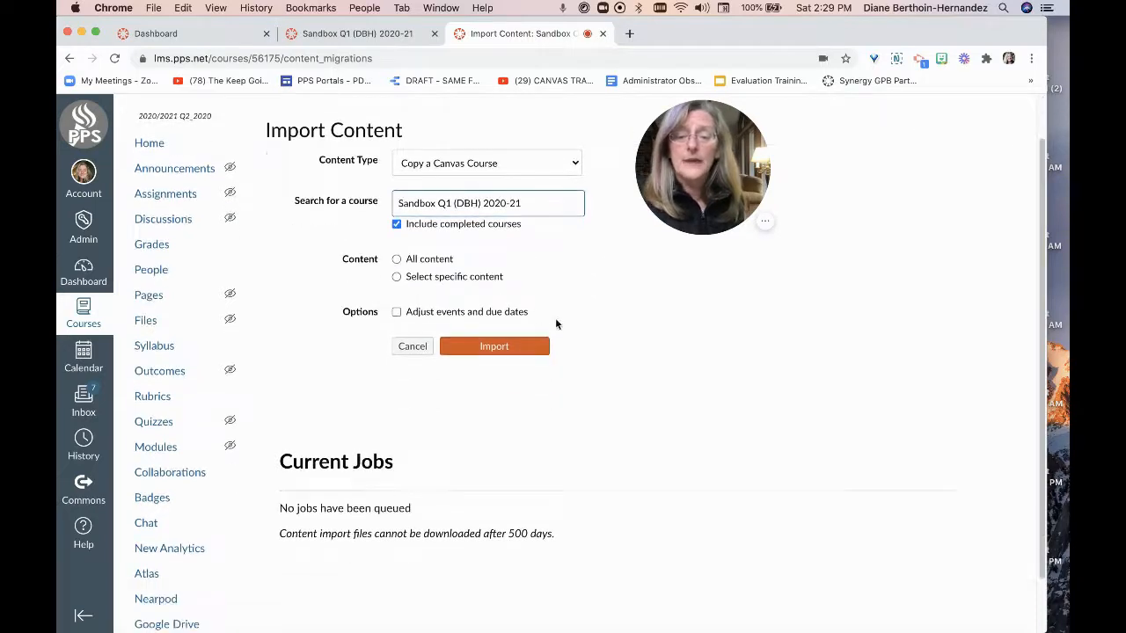
{"action": "left_click", "coordinate": [395, 260]}
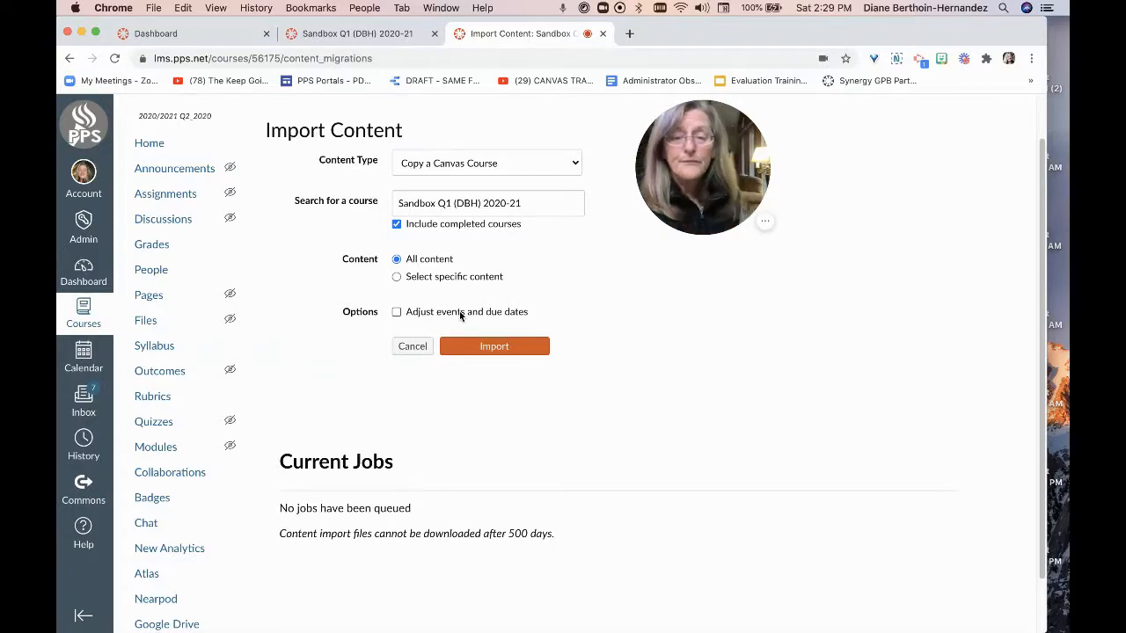
{"action": "left_click", "coordinate": [510, 349]}
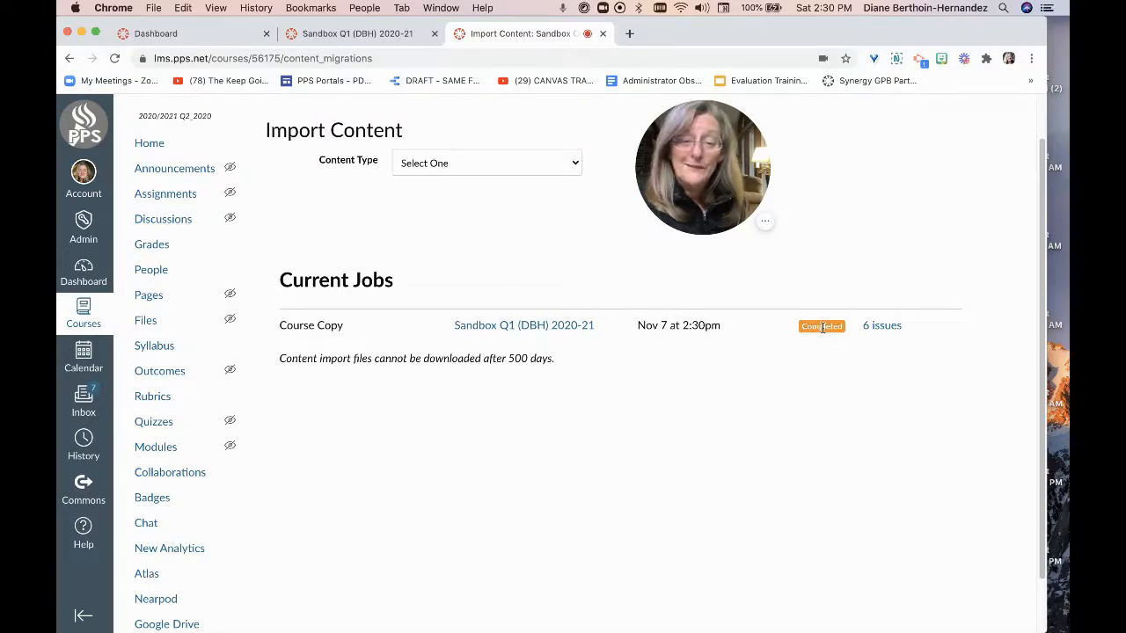
{"action": "left_click", "coordinate": [881, 326]}
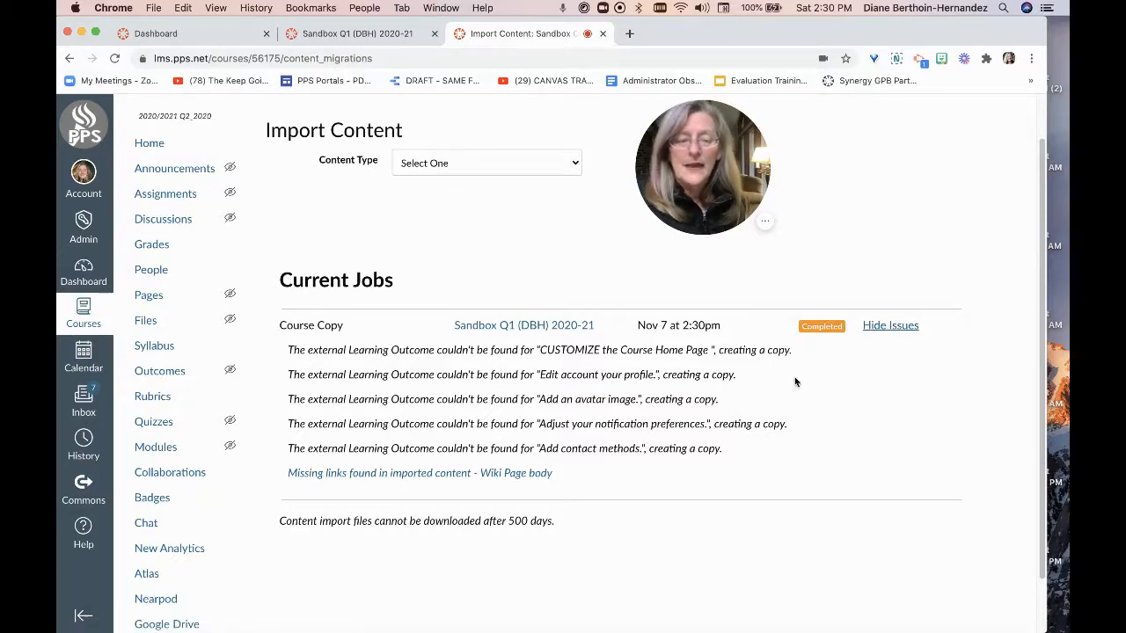
Compare the Sandbox Q2 course's home page with the home page of the original Q1 course
{"action": "left_click", "coordinate": [151, 144]}
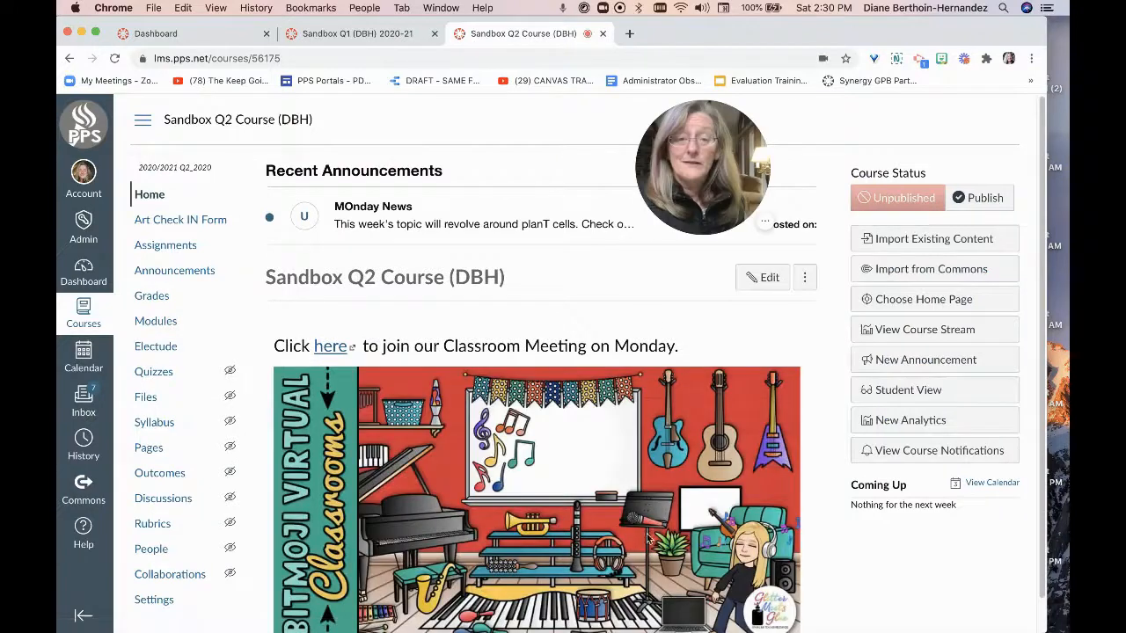
{"action": "left_click", "coordinate": [352, 36]}
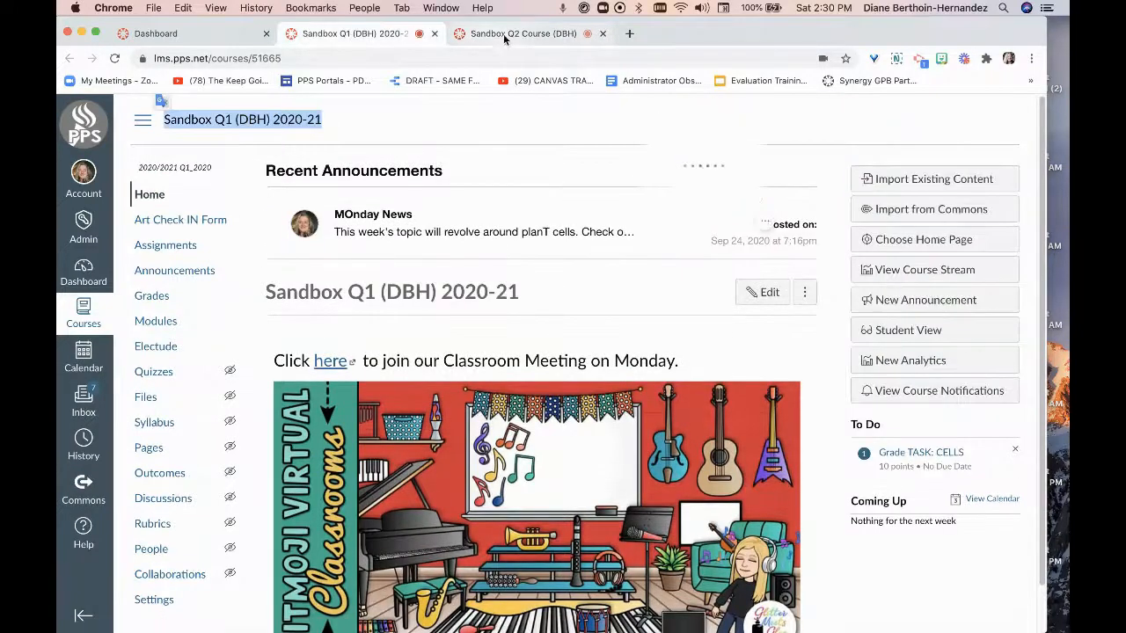
{"action": "left_click", "coordinate": [496, 33]}
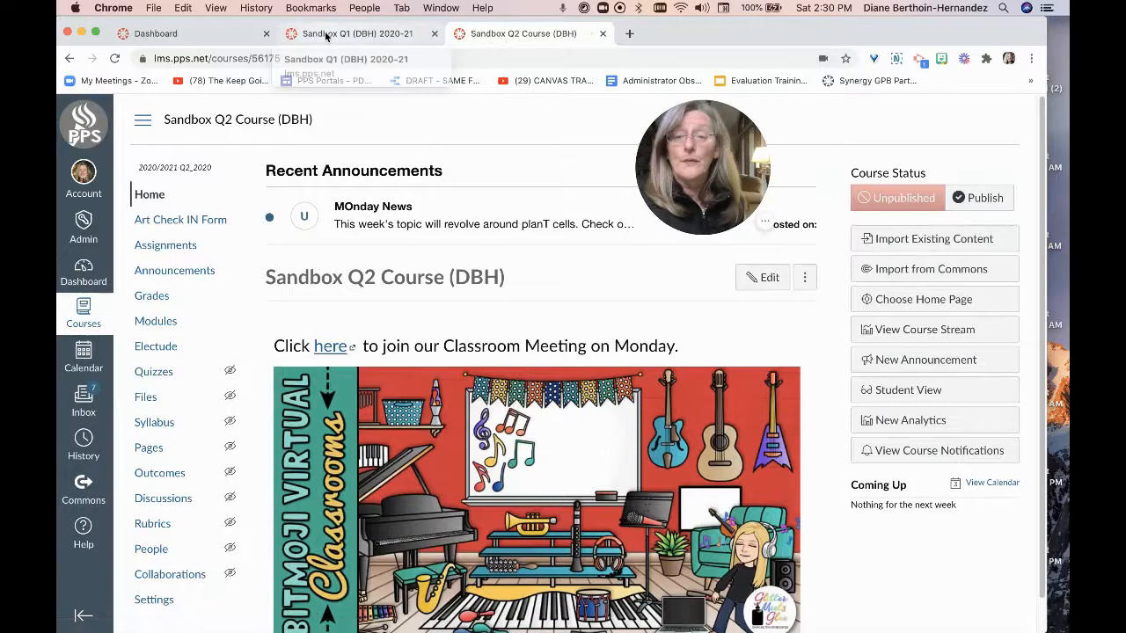
{"action": "left_click", "coordinate": [327, 35]}
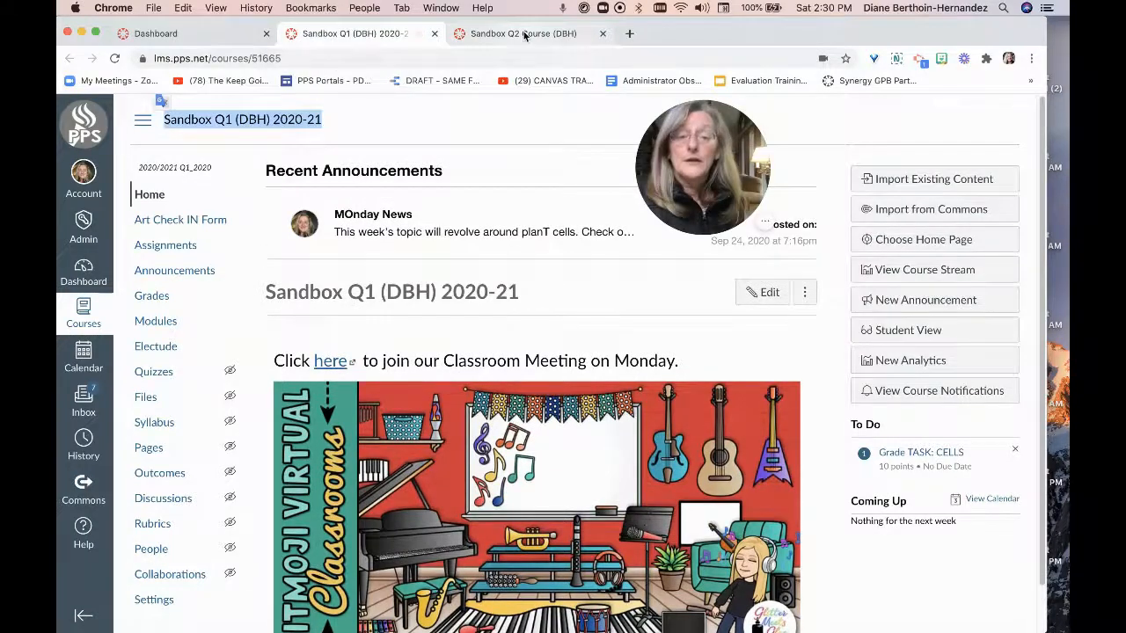
{"action": "left_click", "coordinate": [521, 34]}
Compare the Q2 course's modules with the fully expanded modules of the Q1 course, and return to the Q2 home page
{"action": "scroll", "coordinate": [563, 527], "scroll_direction": "down", "scroll_amount": 1}
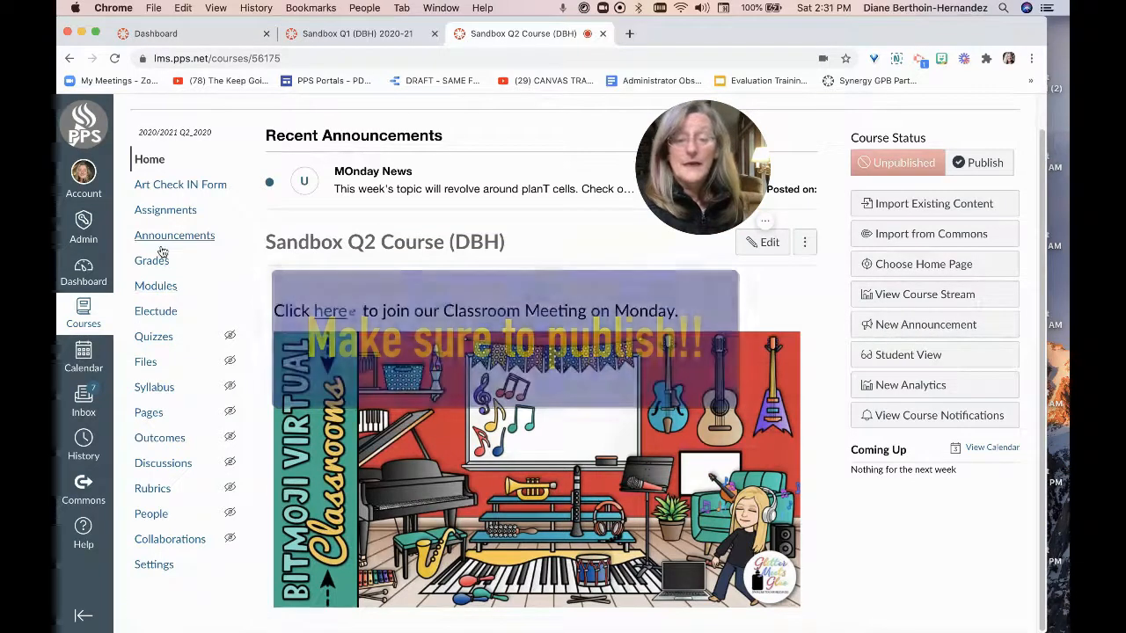
{"action": "left_click", "coordinate": [159, 290]}
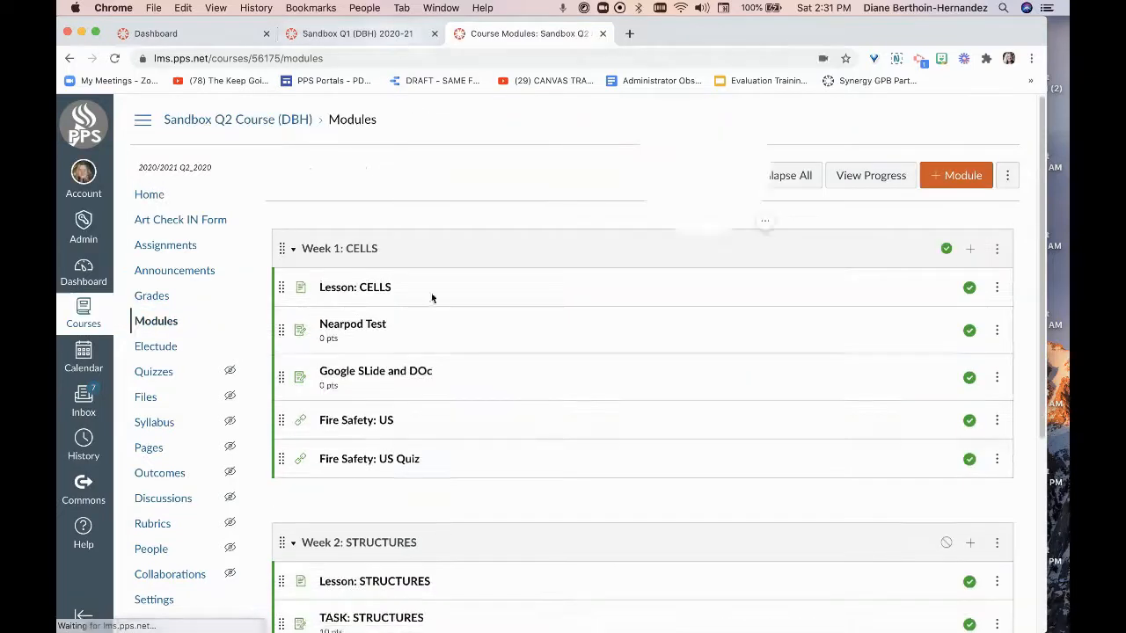
{"action": "scroll", "coordinate": [483, 436], "scroll_direction": "down", "scroll_amount": 4}
{"action": "scroll", "coordinate": [483, 431], "scroll_direction": "up", "scroll_amount": 4}
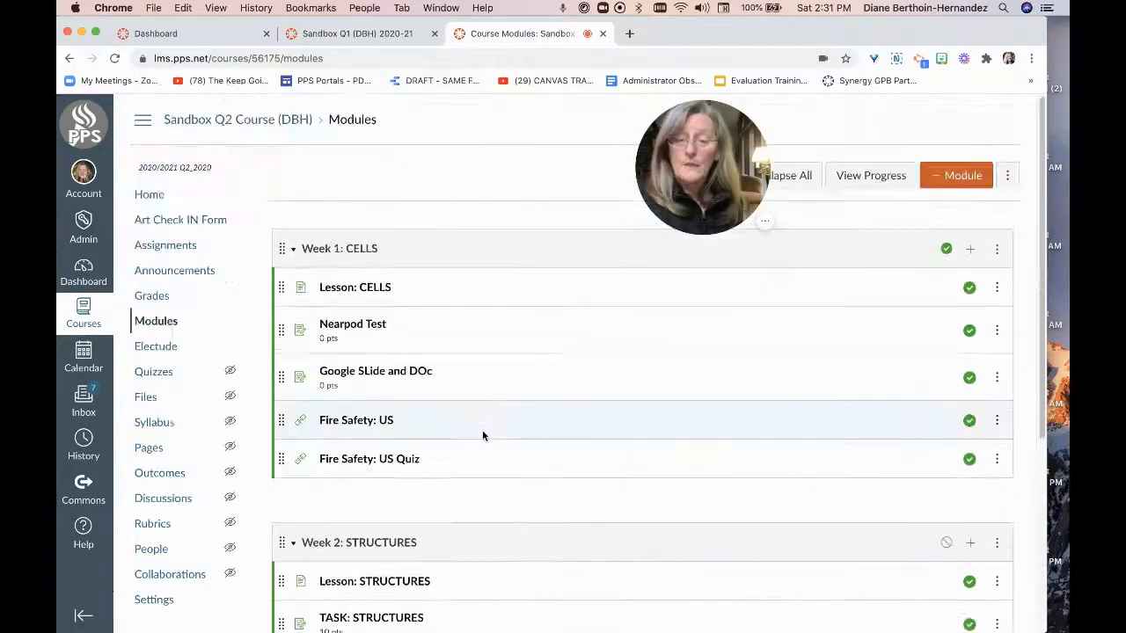
{"action": "left_click", "coordinate": [355, 34]}
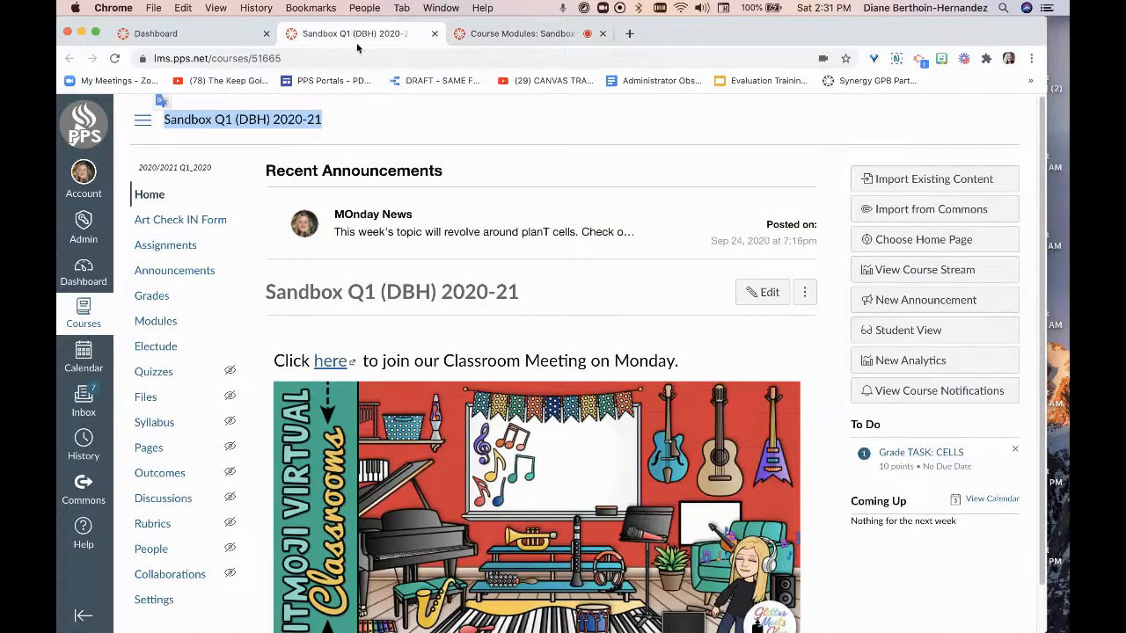
{"action": "left_click", "coordinate": [175, 326]}
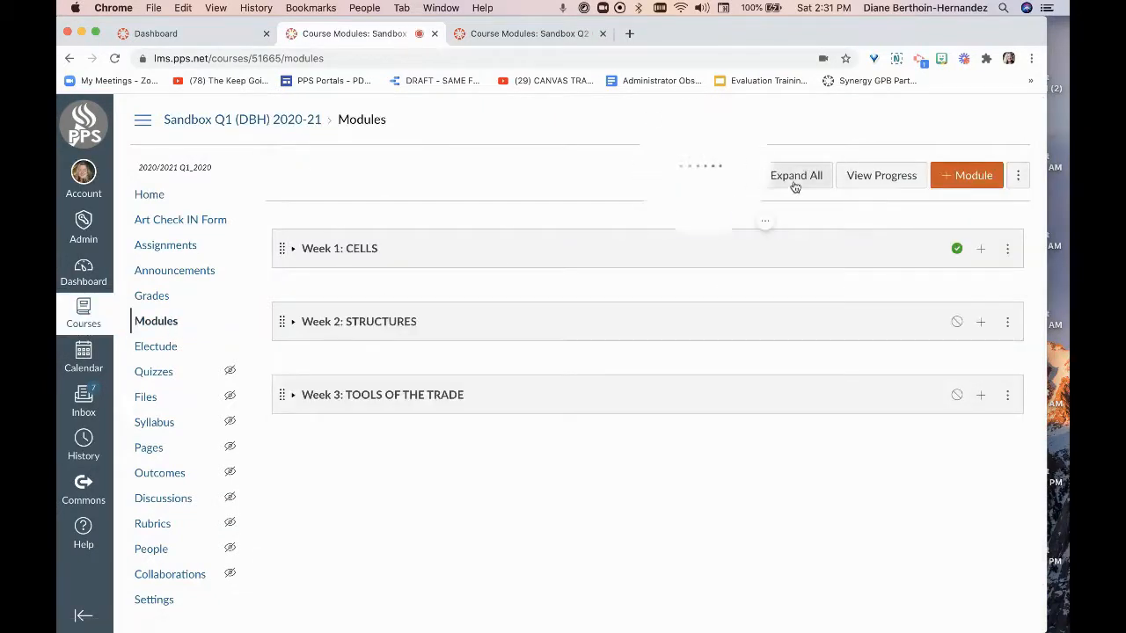
{"action": "left_click", "coordinate": [794, 185]}
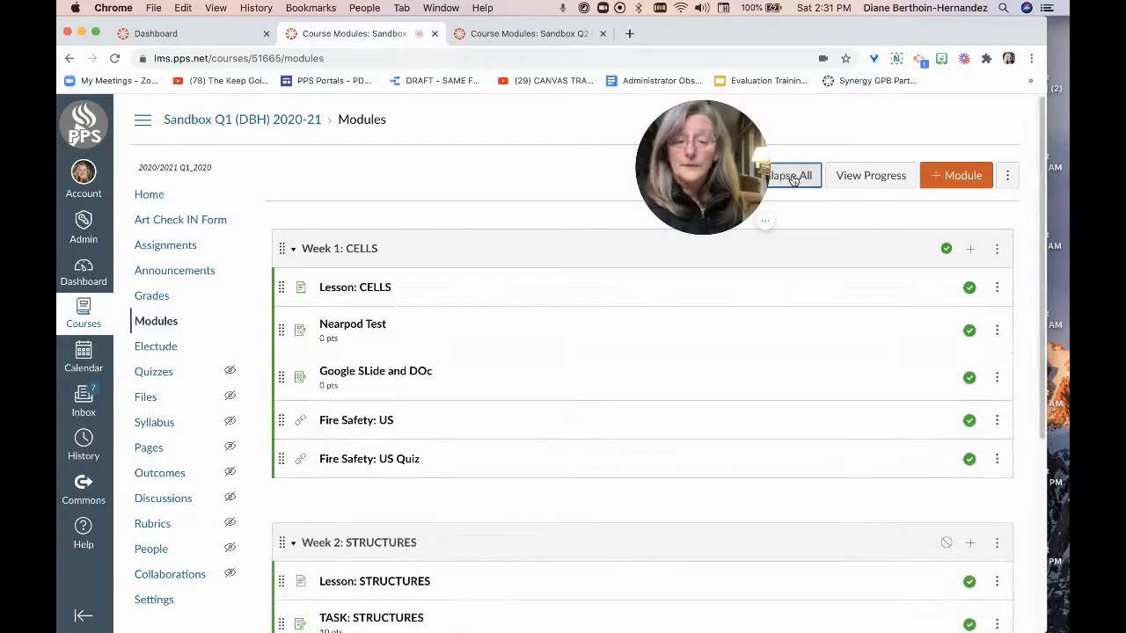
{"action": "left_click", "coordinate": [506, 34]}
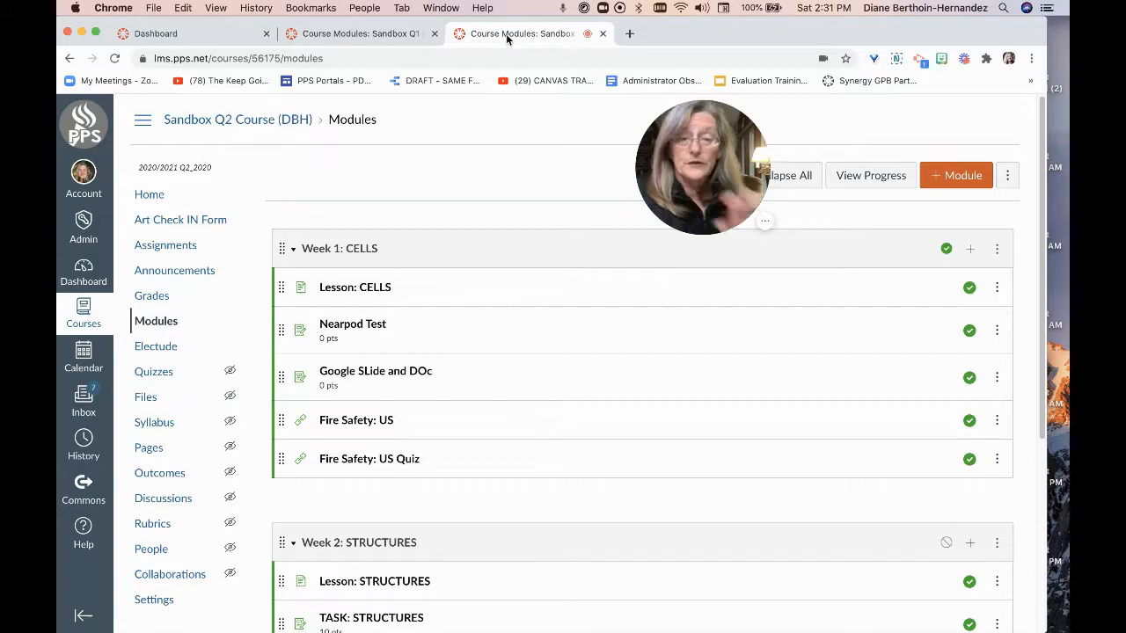
{"action": "left_click", "coordinate": [154, 195]}
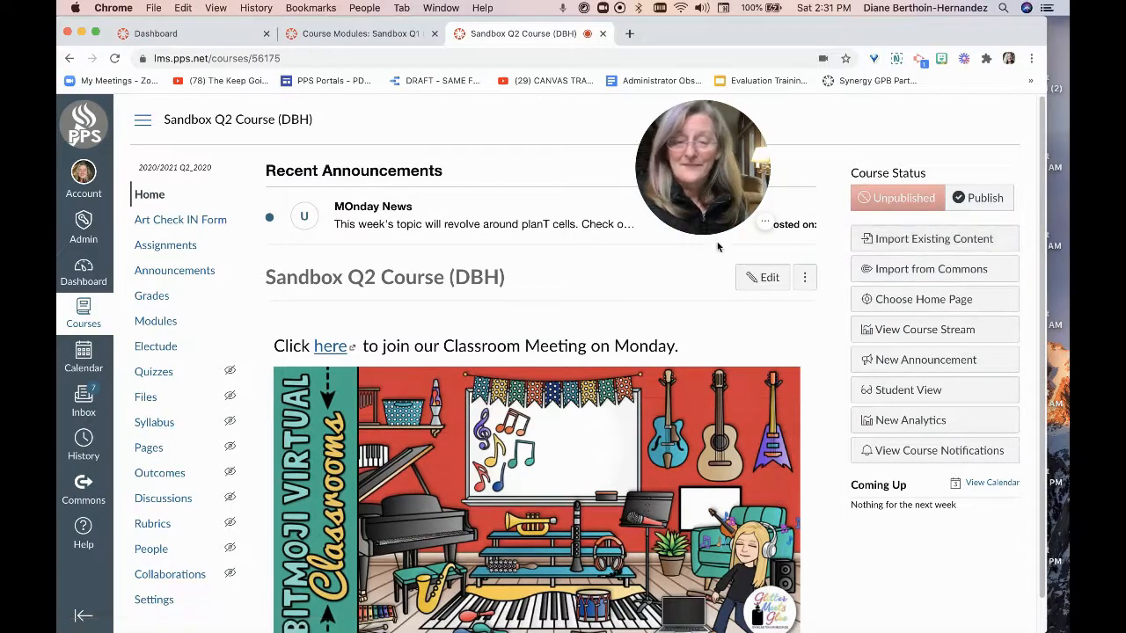
{"action": "mouse_move", "coordinate": [728, 197]}
{"action": "mouse_move", "coordinate": [766, 224]}
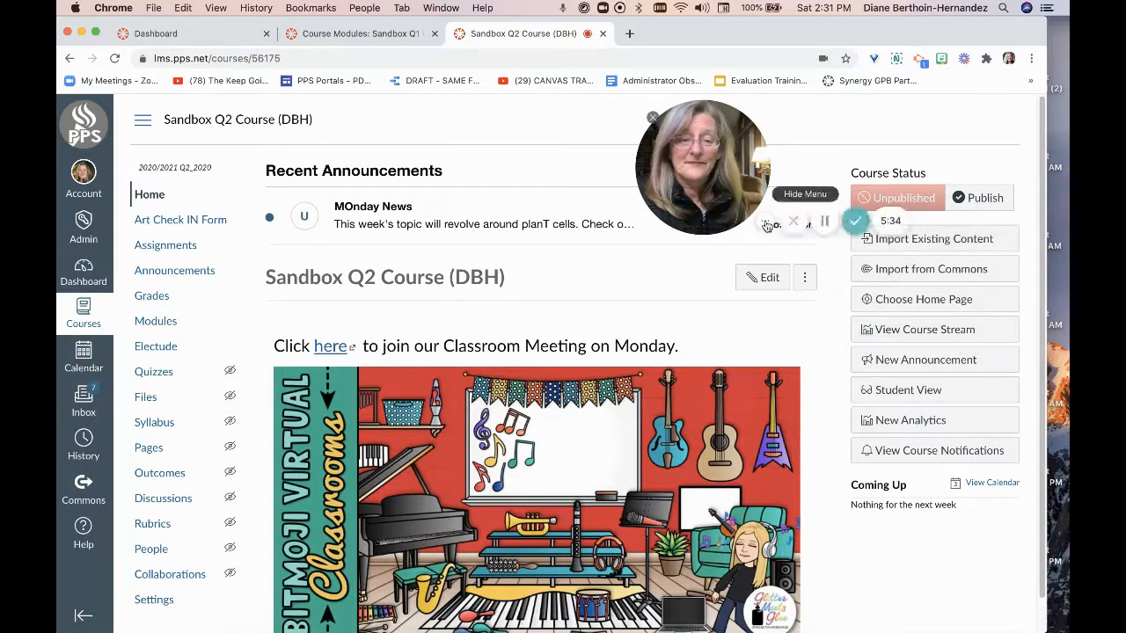
{"action": "left_click", "coordinate": [827, 226]}
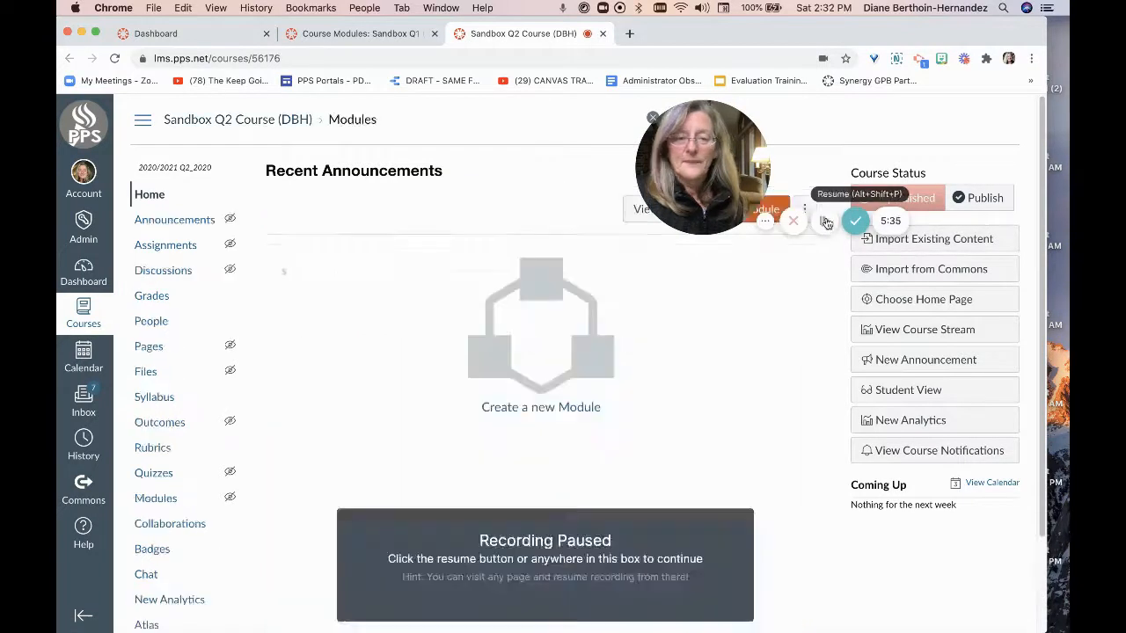
{"action": "left_click", "coordinate": [825, 222]}
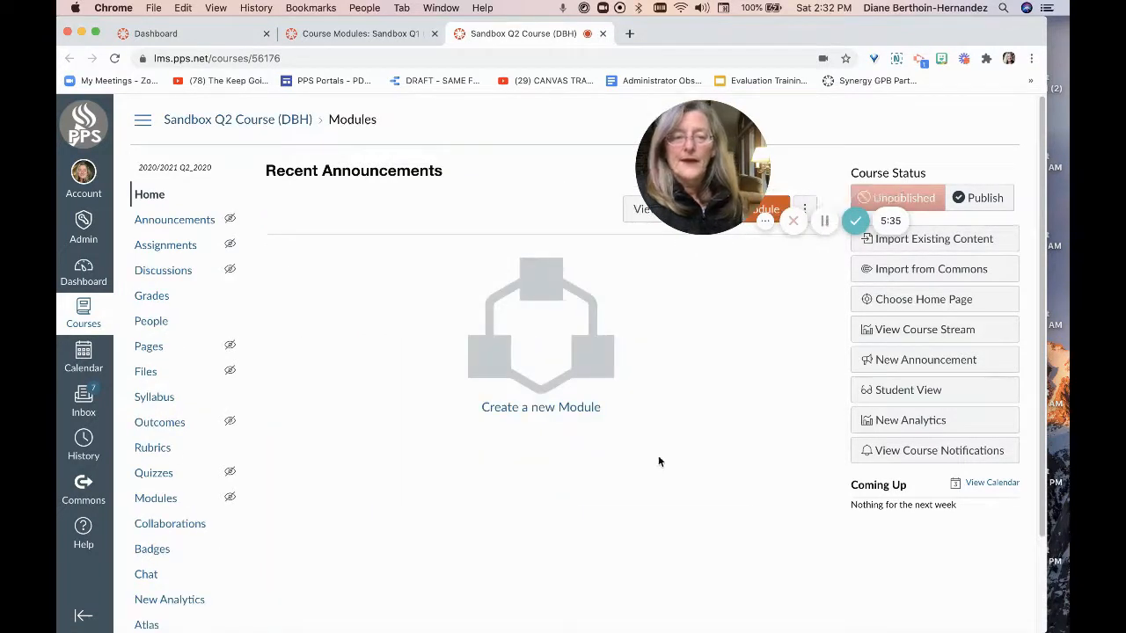
{"action": "left_click", "coordinate": [765, 221]}
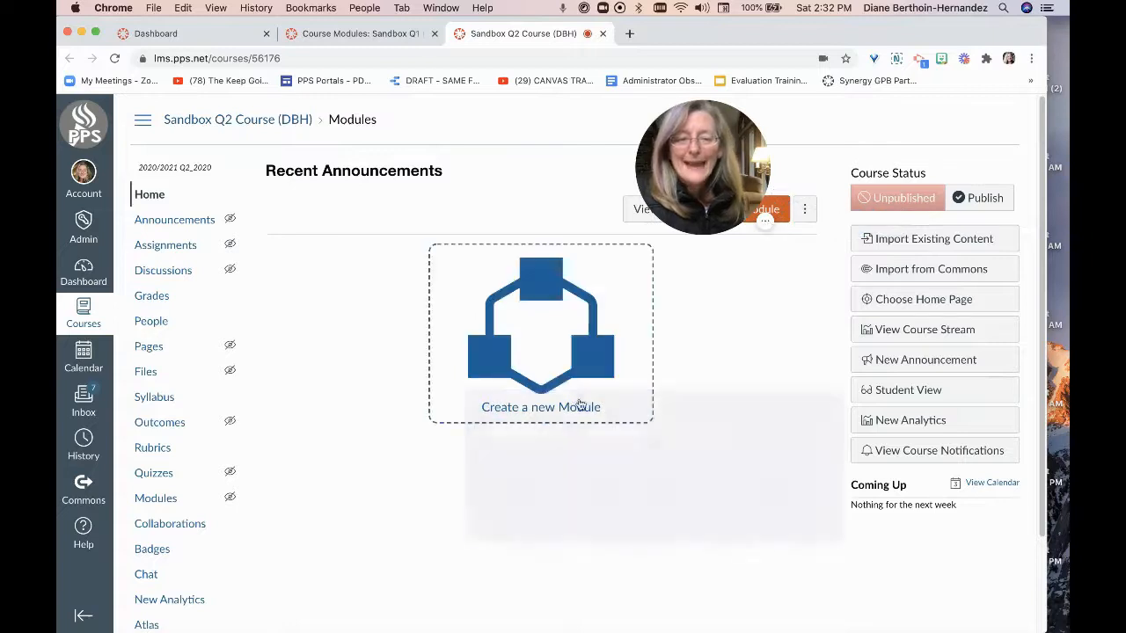
{"action": "mouse_move", "coordinate": [699, 150]}
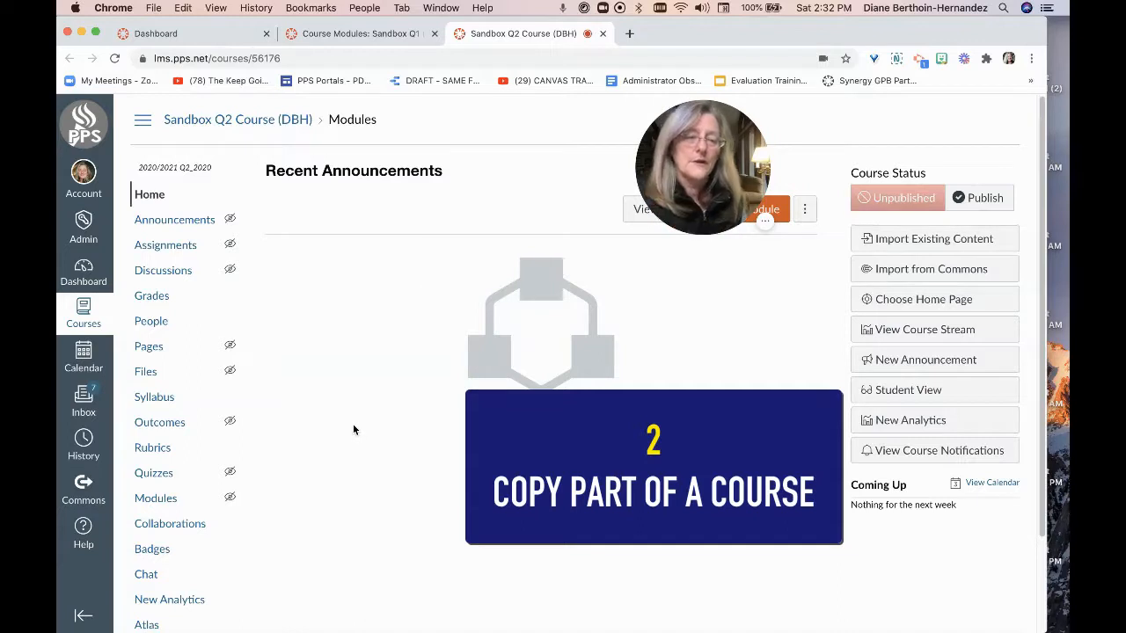
Start a Copy a Canvas Course import in this empty Q2 course with Sandbox Q1 (DBH) 2020-21 as the source
{"action": "left_click", "coordinate": [892, 239]}
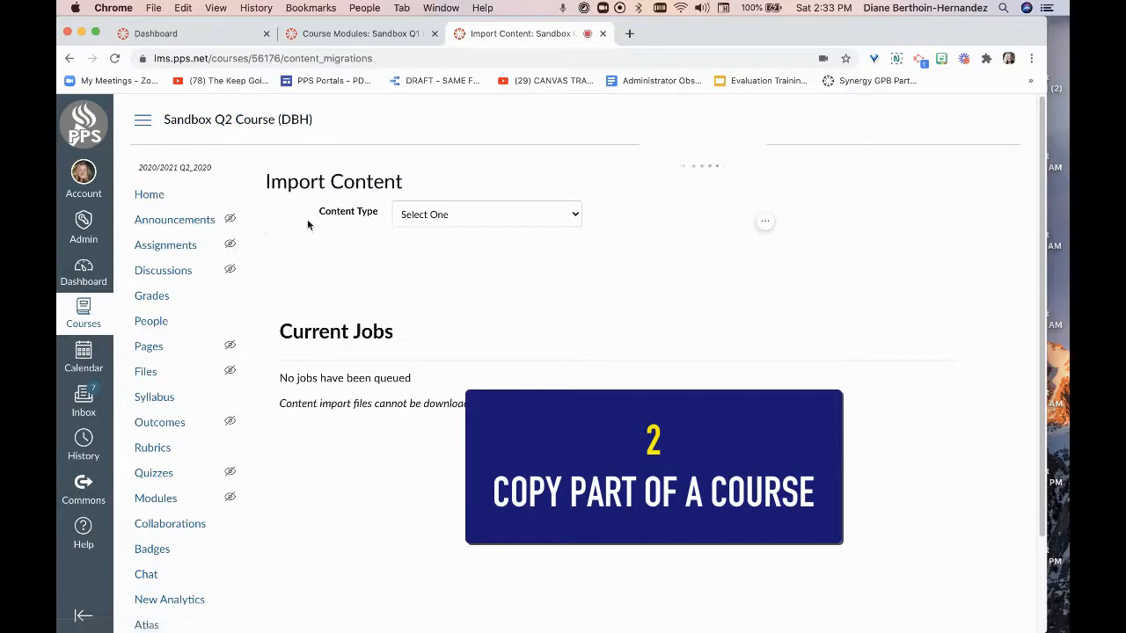
{"action": "left_click", "coordinate": [576, 213]}
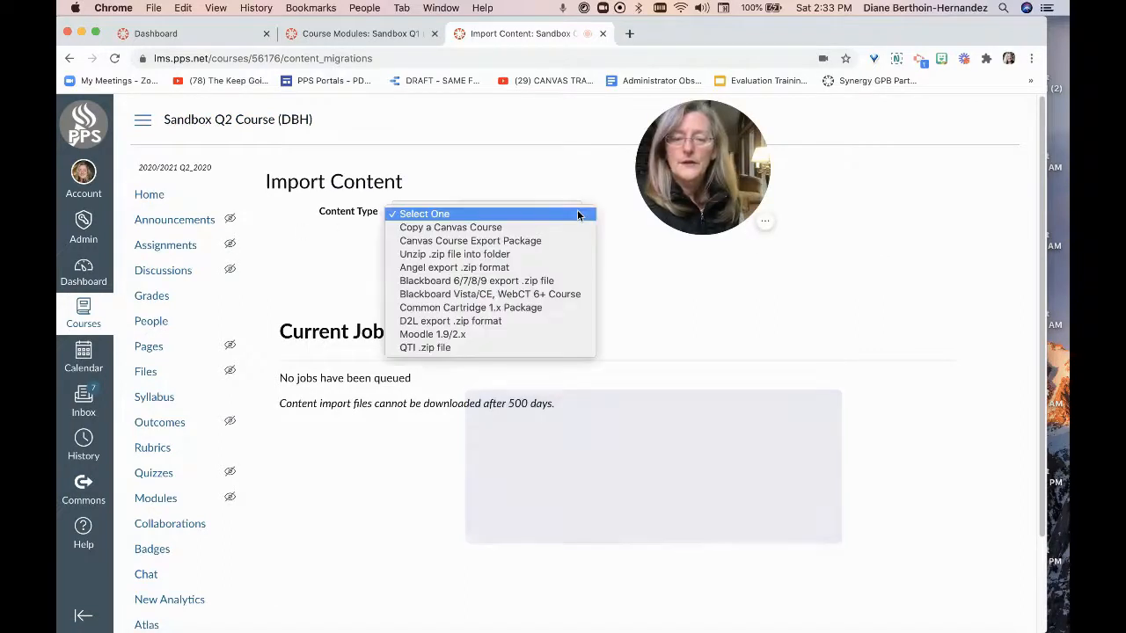
{"action": "left_click", "coordinate": [517, 227]}
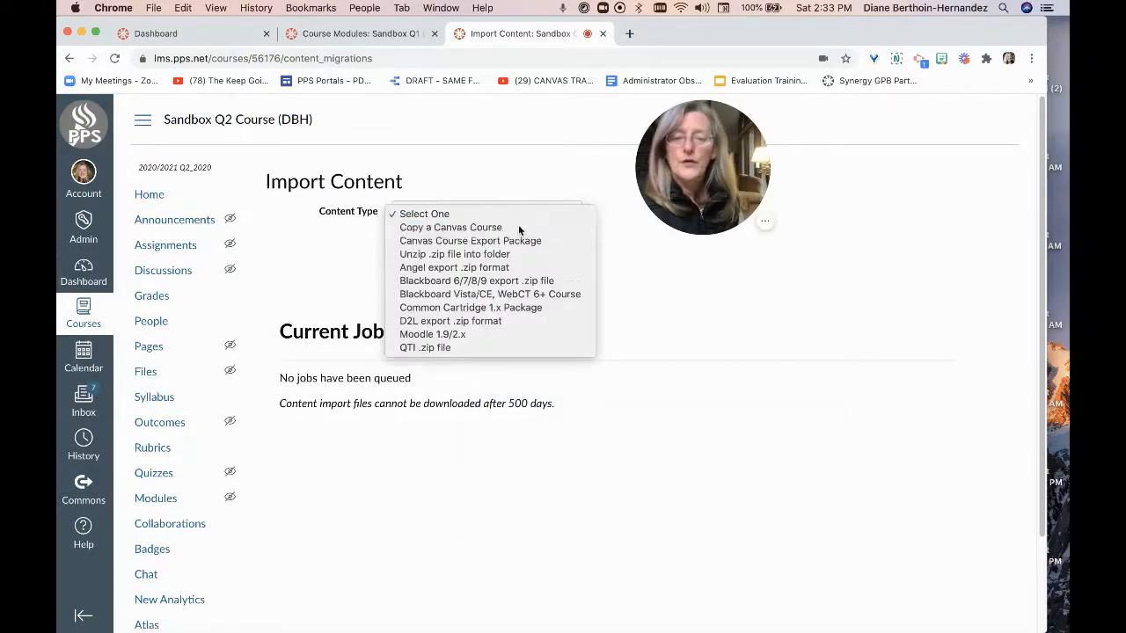
{"action": "left_click", "coordinate": [439, 255]}
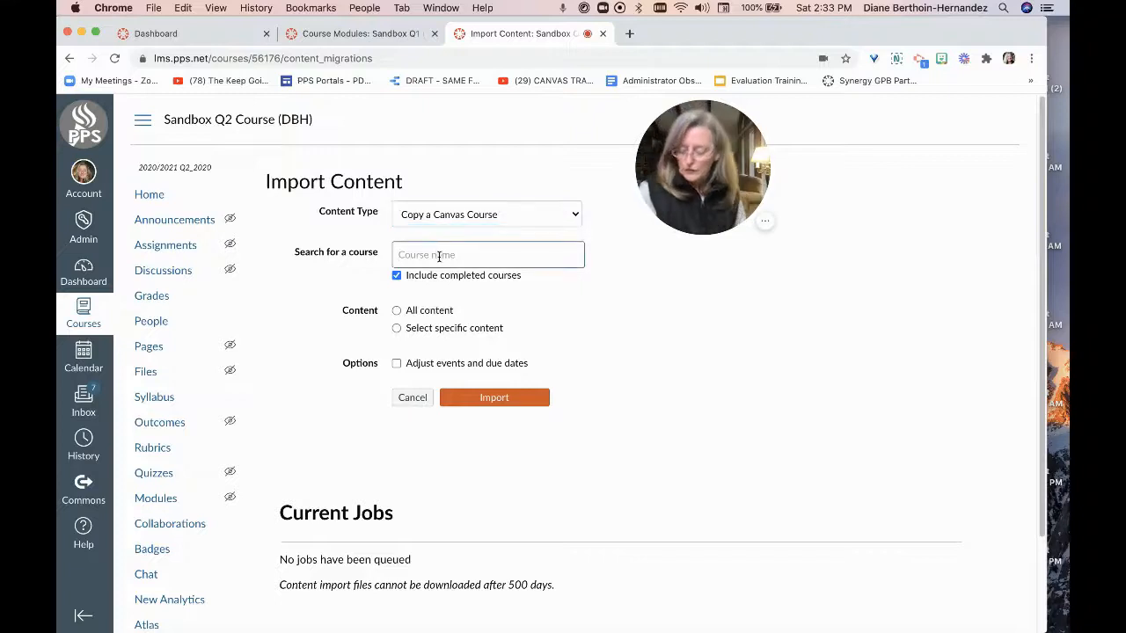
{"action": "key", "text": "super+v"}
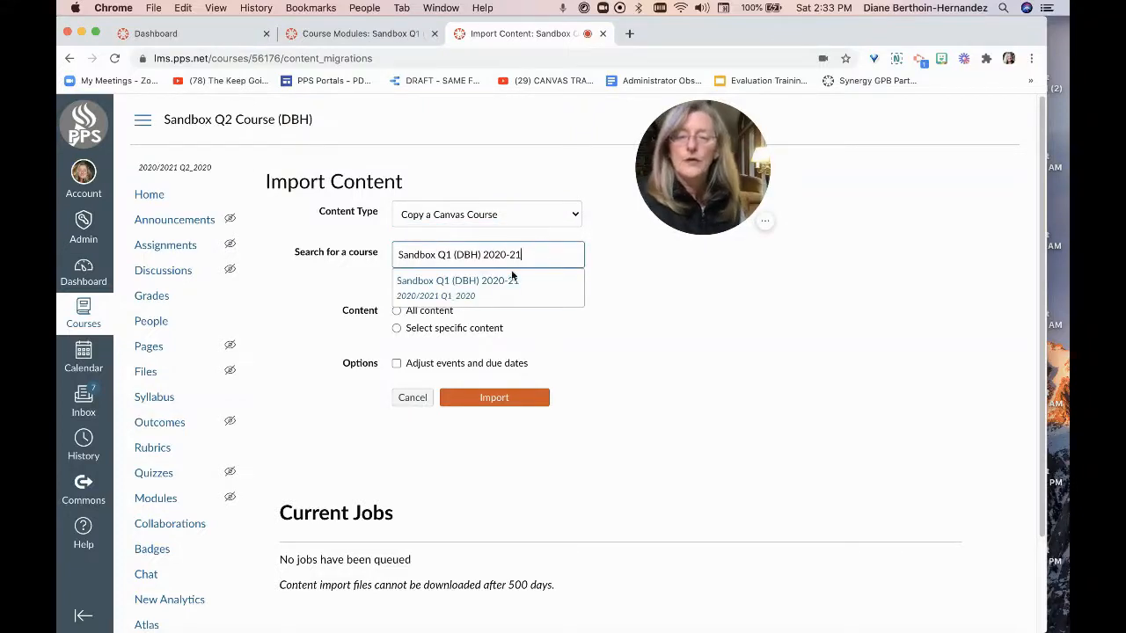
{"action": "left_click", "coordinate": [416, 292]}
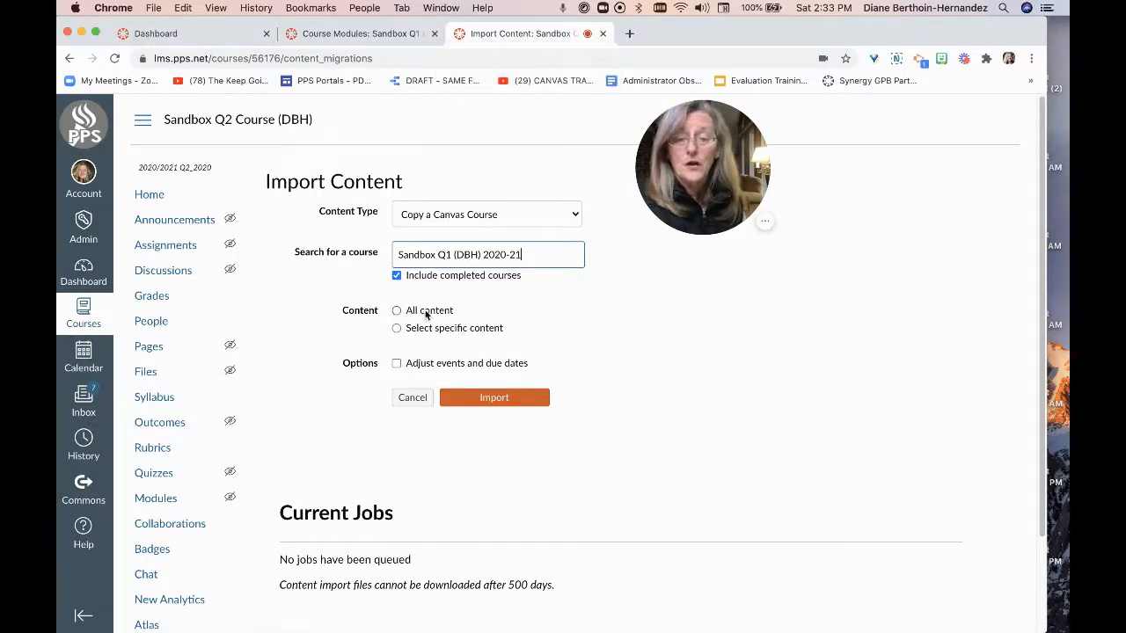
Queue the import with specific content instead of all content, and open the content selection for the waiting job
{"action": "left_click", "coordinate": [396, 329]}
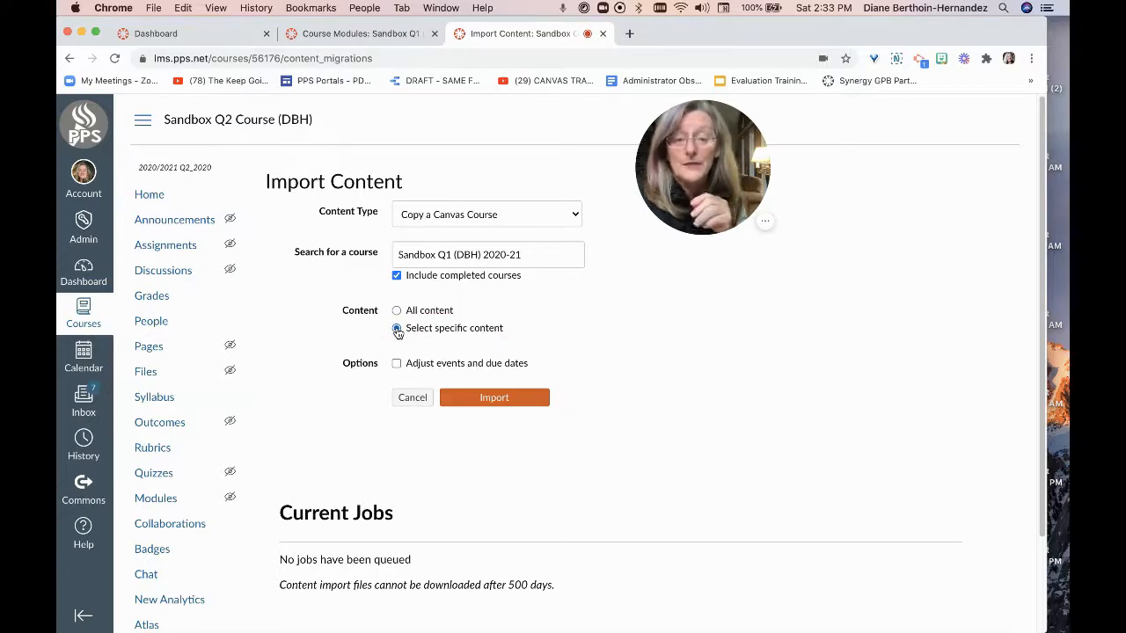
{"action": "left_click", "coordinate": [397, 329]}
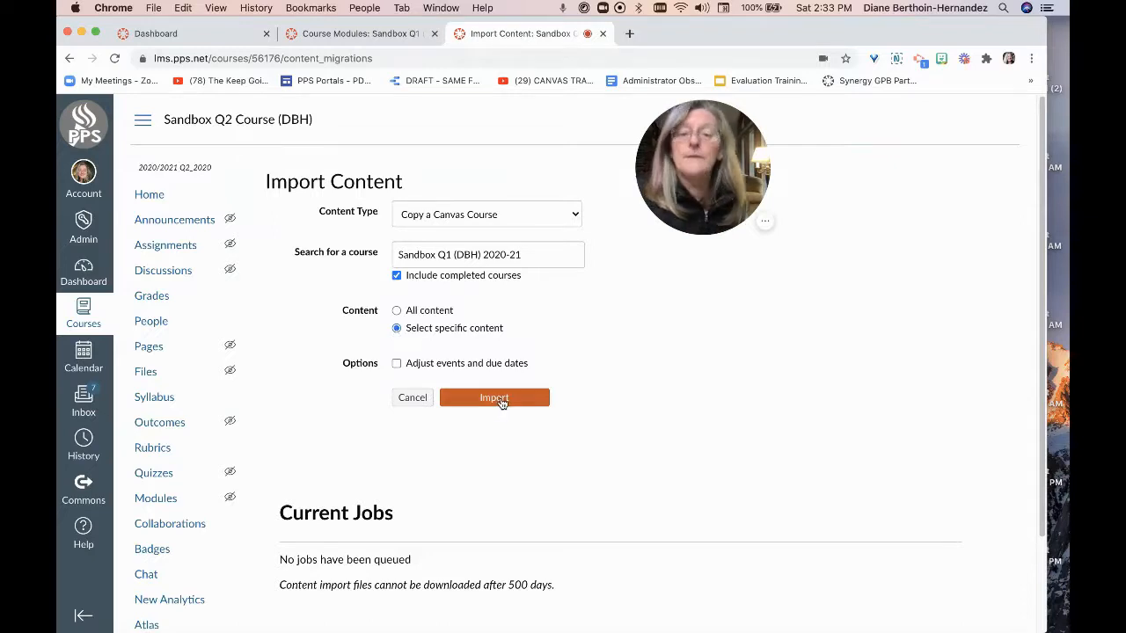
{"action": "left_click", "coordinate": [518, 397]}
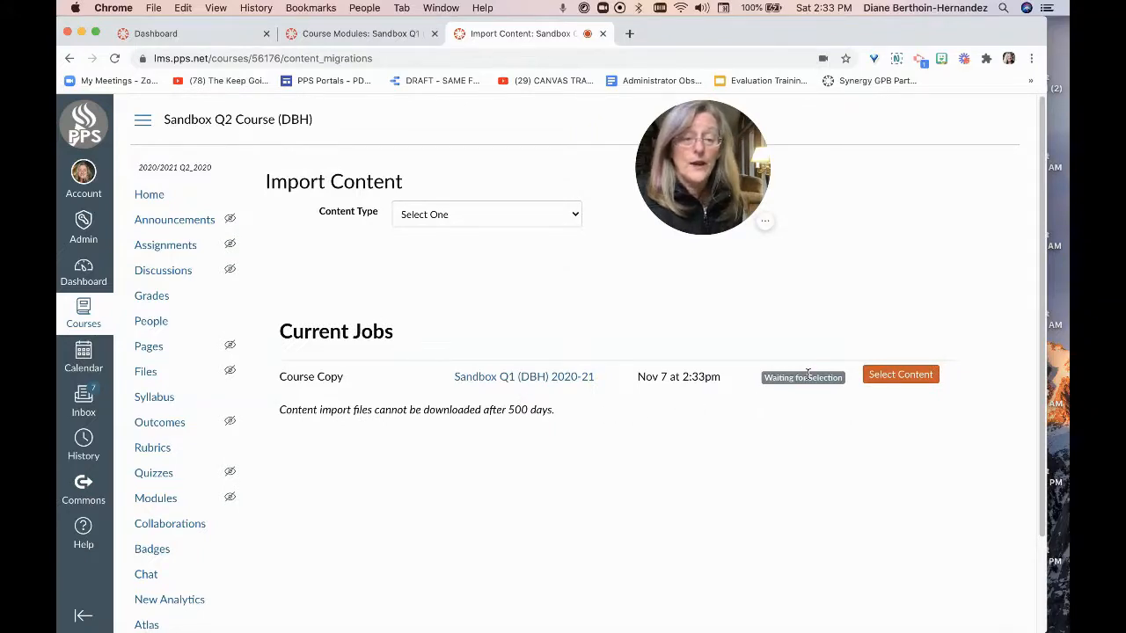
{"action": "left_click", "coordinate": [901, 375]}
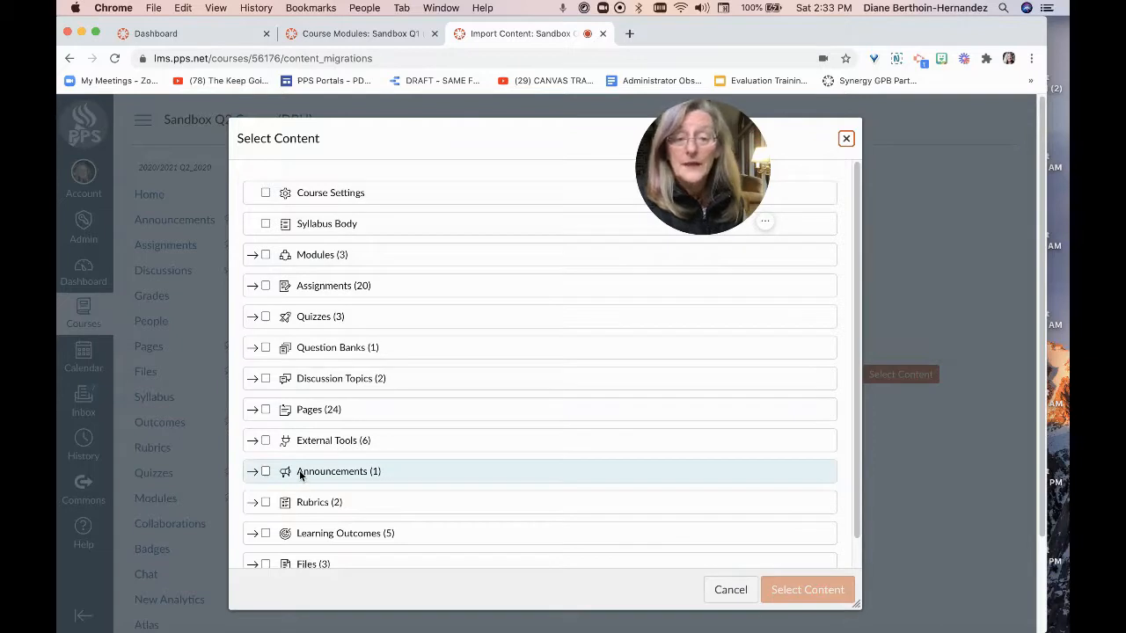
Select Course Settings, Syllabus Body, all Modules, Files, Rubrics and the MOnday News announcement for import
{"action": "left_click", "coordinate": [265, 195]}
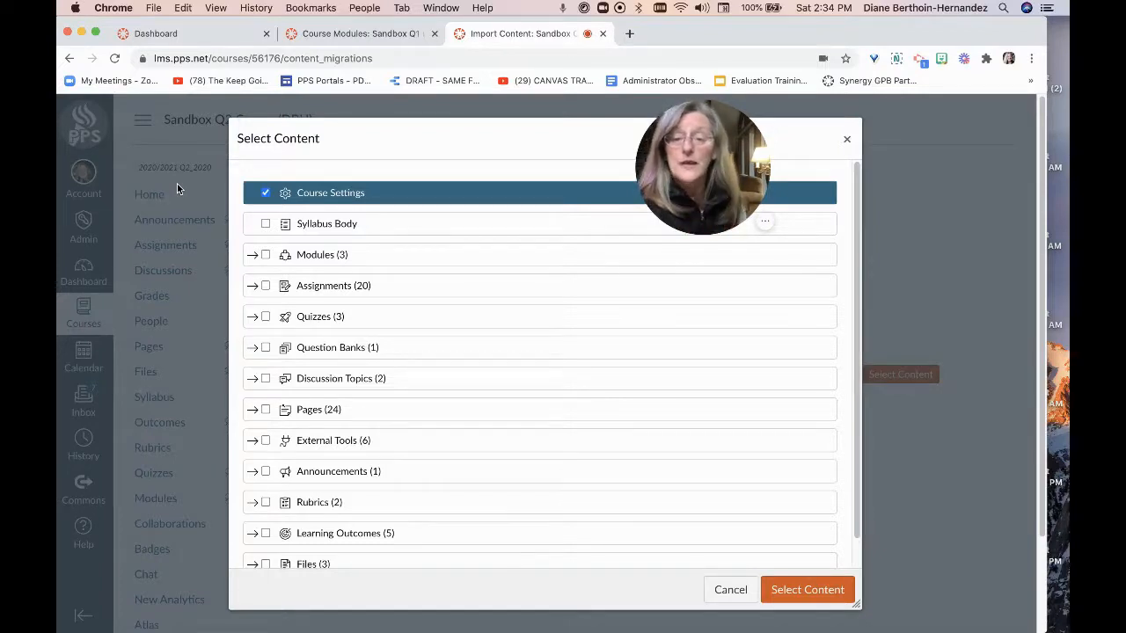
{"action": "left_click", "coordinate": [266, 226]}
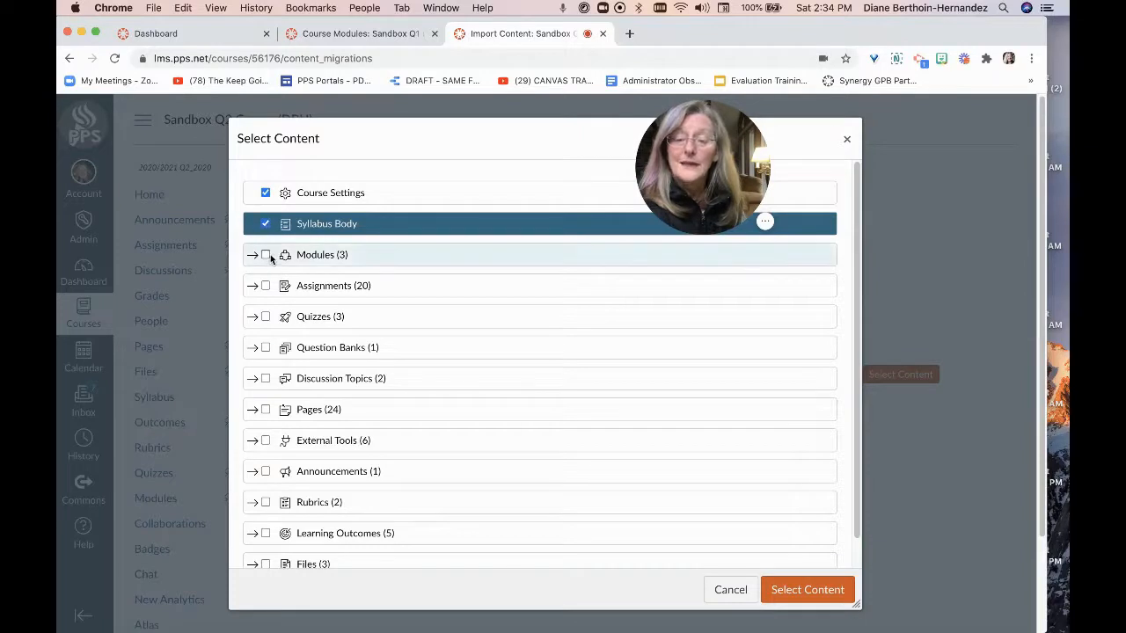
{"action": "left_click", "coordinate": [266, 256]}
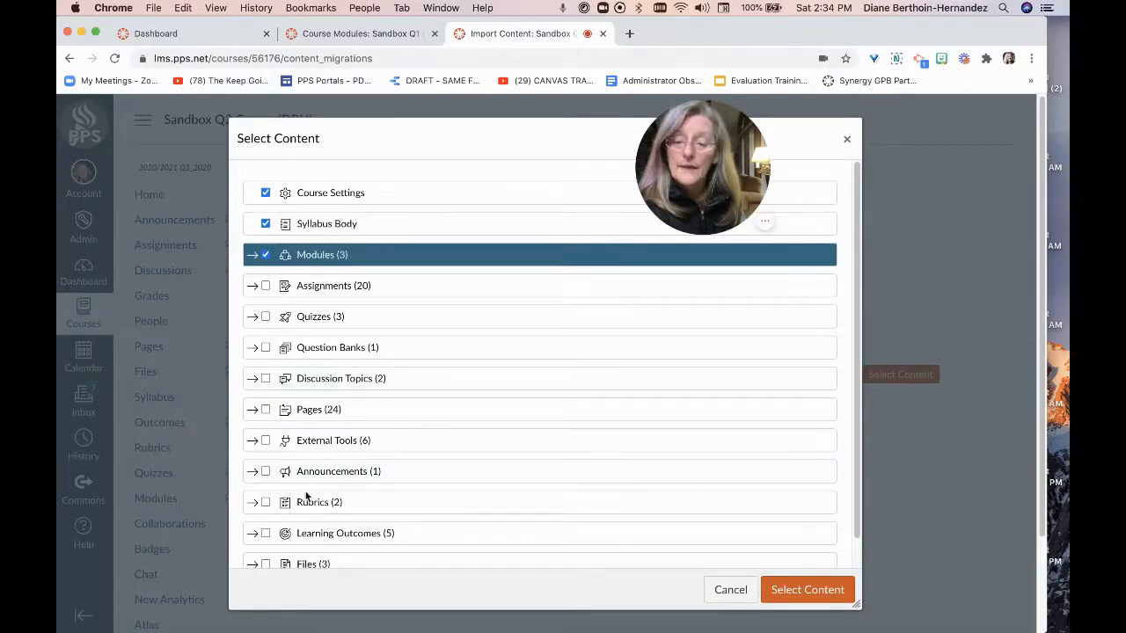
{"action": "scroll", "coordinate": [296, 527], "scroll_direction": "down", "scroll_amount": 2}
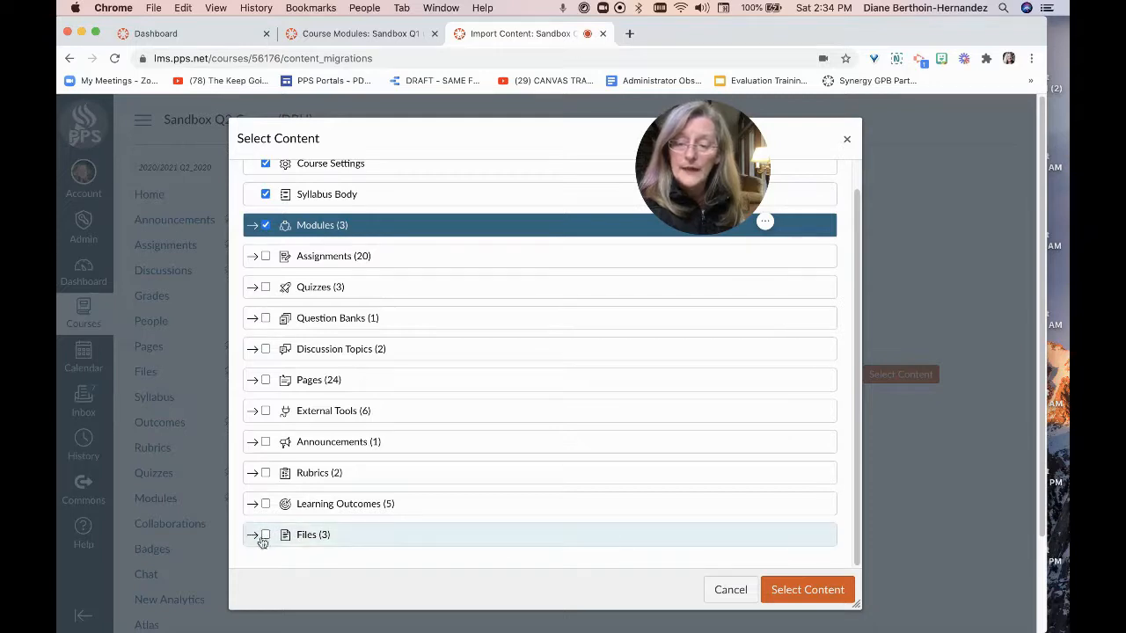
{"action": "left_click", "coordinate": [266, 537]}
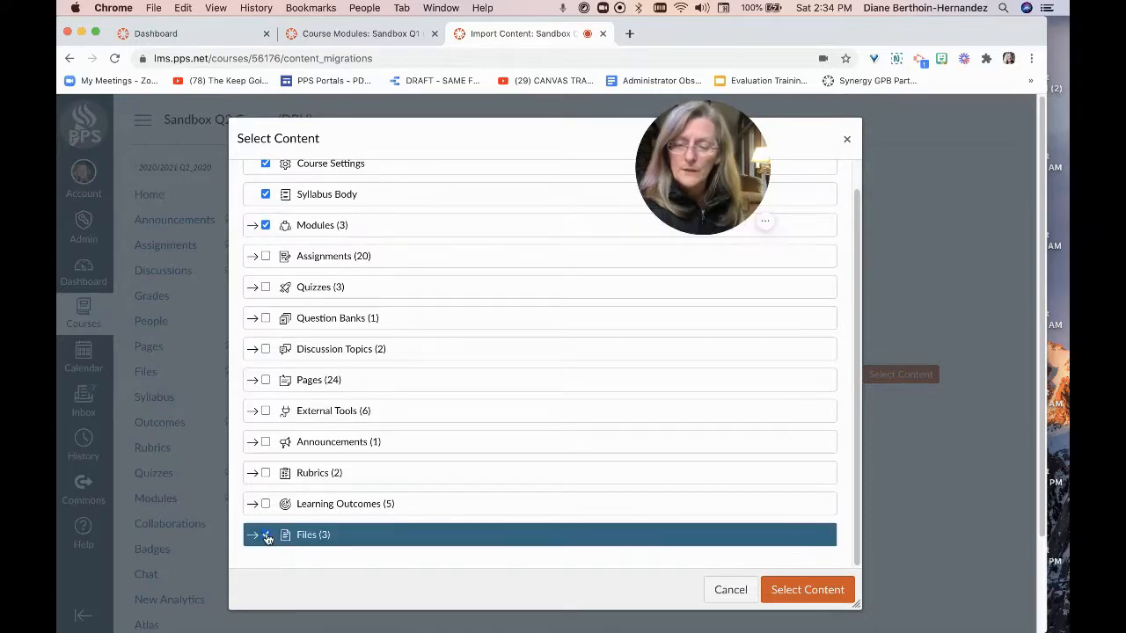
{"action": "left_click", "coordinate": [265, 475]}
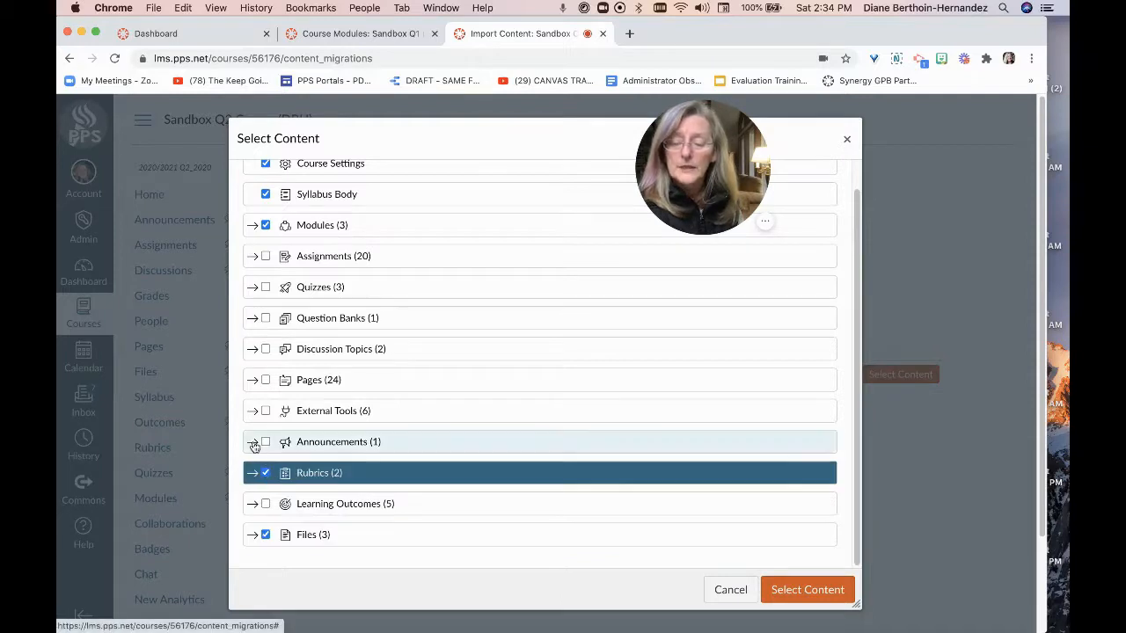
{"action": "left_click", "coordinate": [252, 443]}
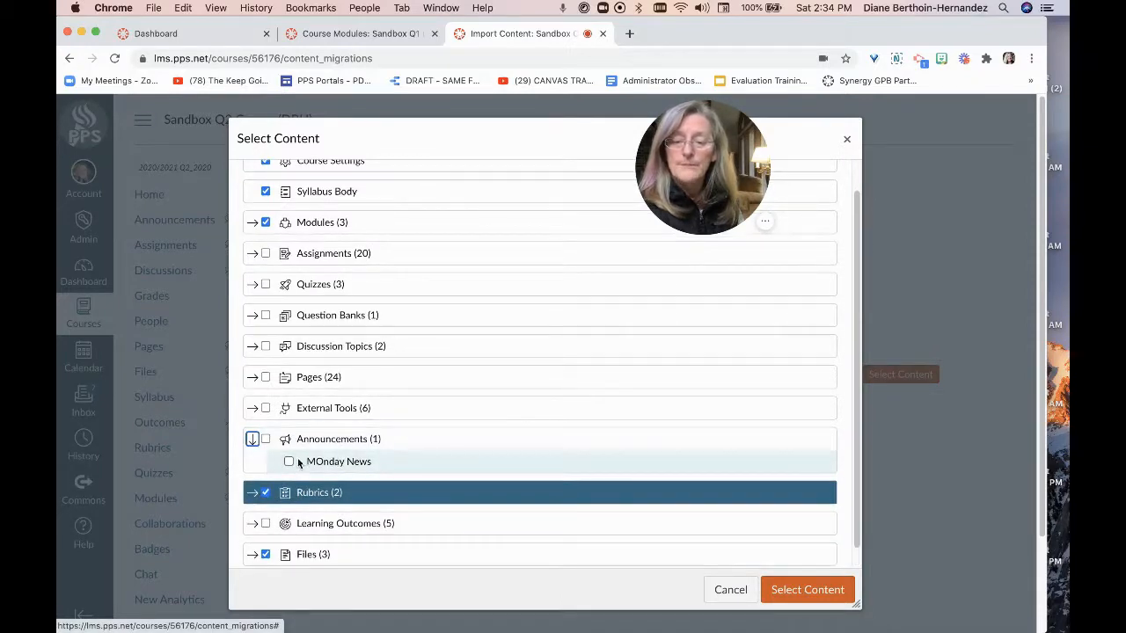
{"action": "left_click", "coordinate": [288, 462]}
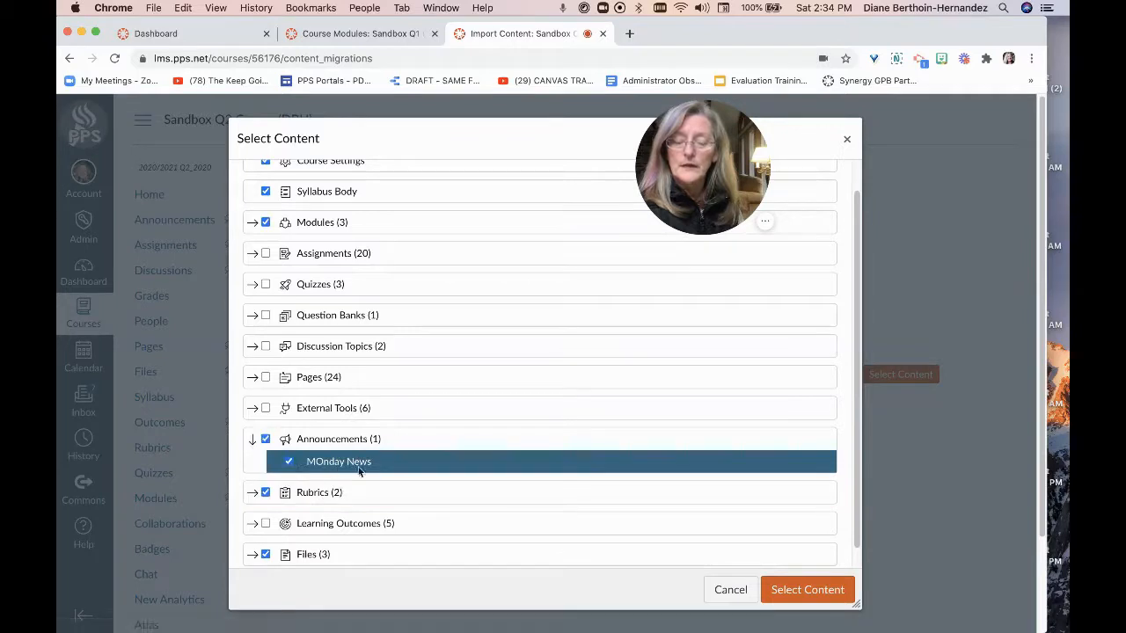
Expand the list of pages and include WEEK 2: TOOLS and LESSON: TOOLS-2 in the import
{"action": "left_click", "coordinate": [252, 380]}
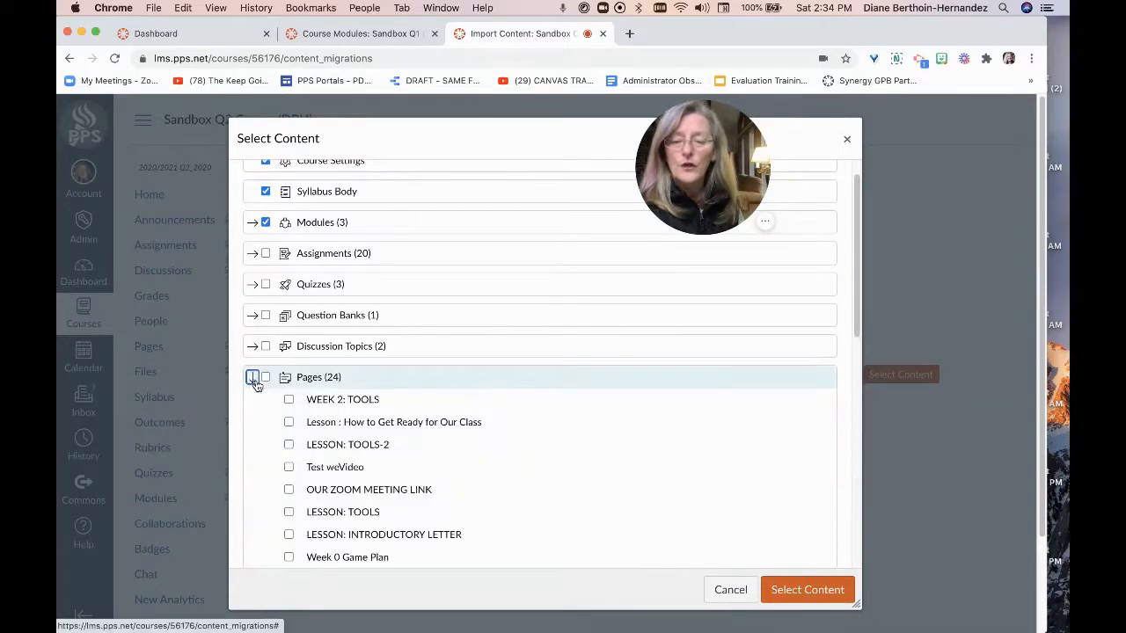
{"action": "scroll", "coordinate": [456, 462], "scroll_direction": "down", "scroll_amount": 1}
{"action": "scroll", "coordinate": [456, 467], "scroll_direction": "down", "scroll_amount": 2}
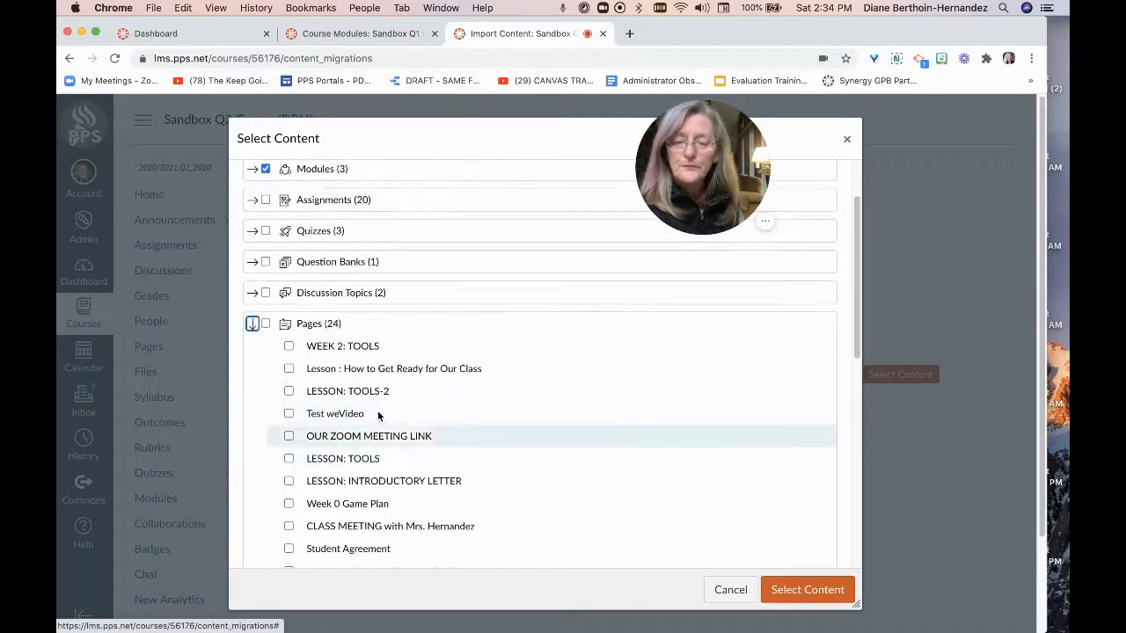
{"action": "left_click", "coordinate": [290, 348]}
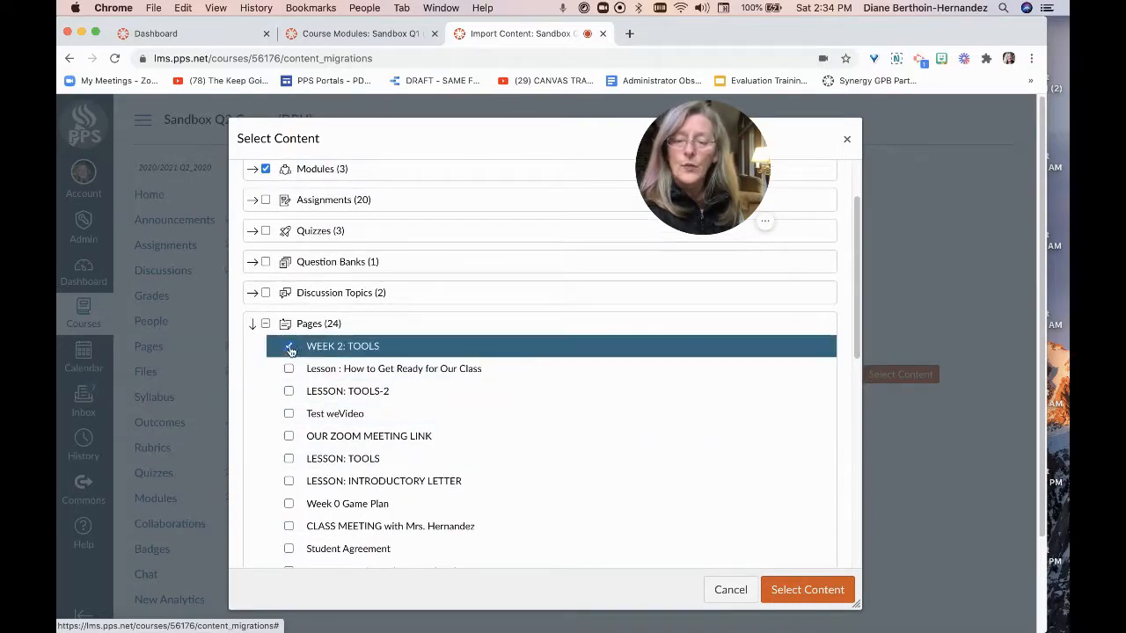
{"action": "left_click", "coordinate": [289, 391]}
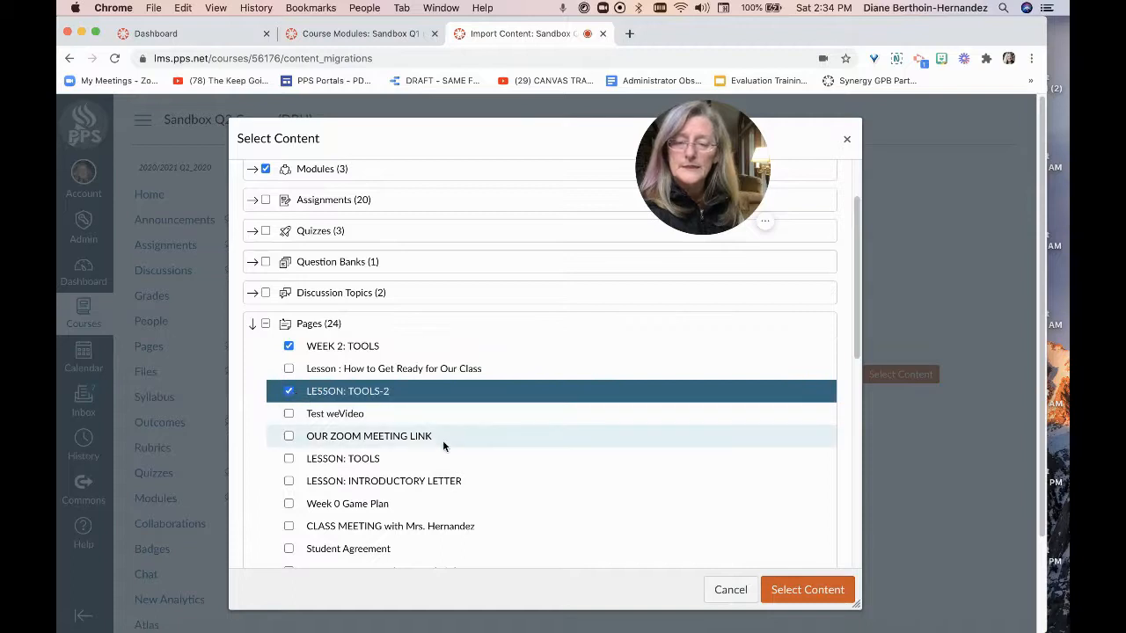
Include the pages Welcome to Music History, Lesson: CELLS, Lesson: TOOLS and Lesson: STRUCTURES in the import
{"action": "scroll", "coordinate": [442, 442], "scroll_direction": "down", "scroll_amount": 3}
{"action": "scroll", "coordinate": [440, 444], "scroll_direction": "down", "scroll_amount": 6}
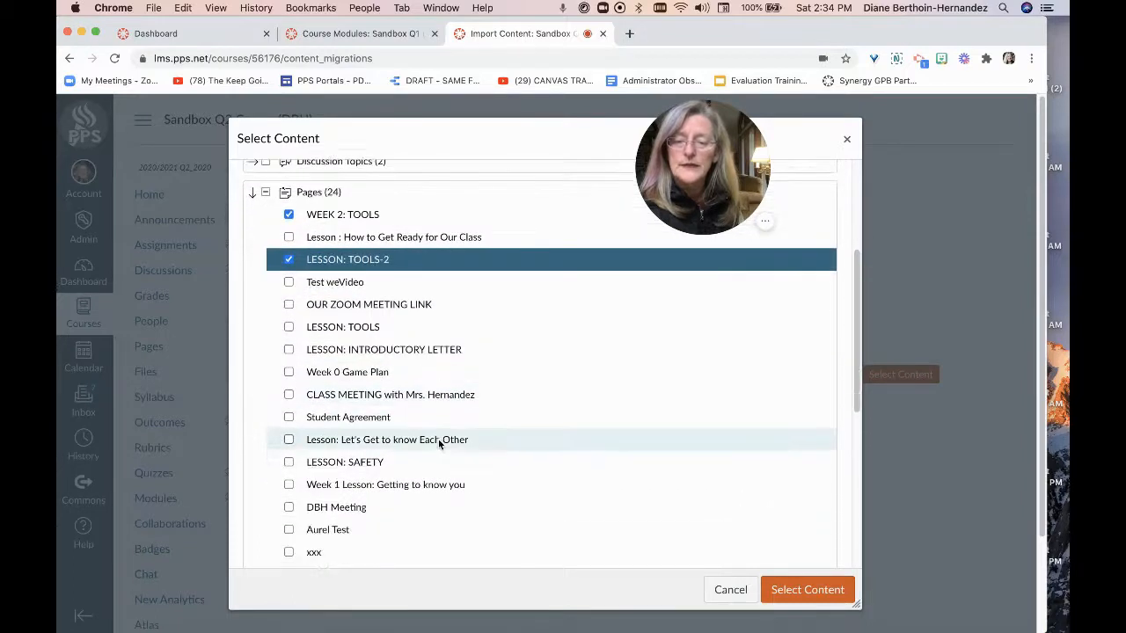
{"action": "scroll", "coordinate": [434, 441], "scroll_direction": "down", "scroll_amount": 4}
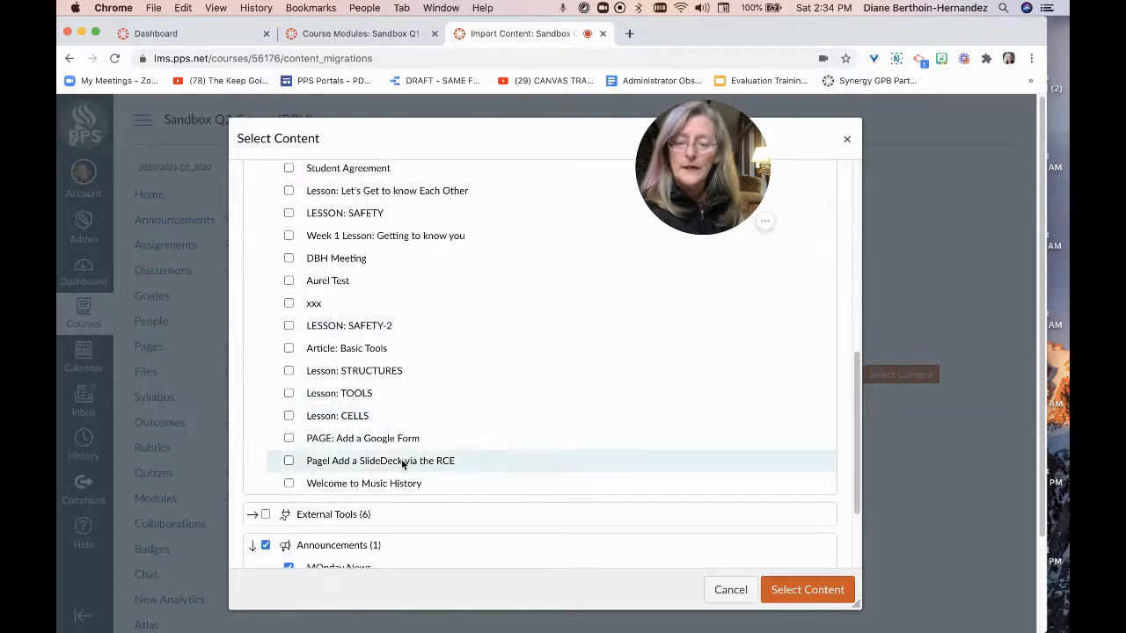
{"action": "left_click", "coordinate": [290, 483]}
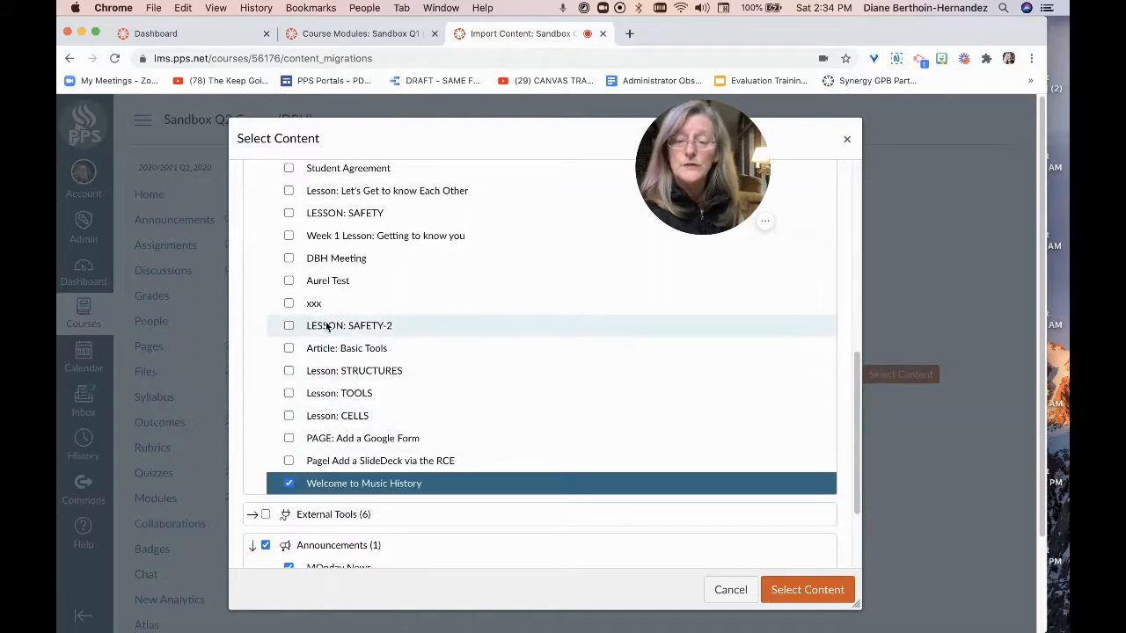
{"action": "left_click", "coordinate": [289, 416]}
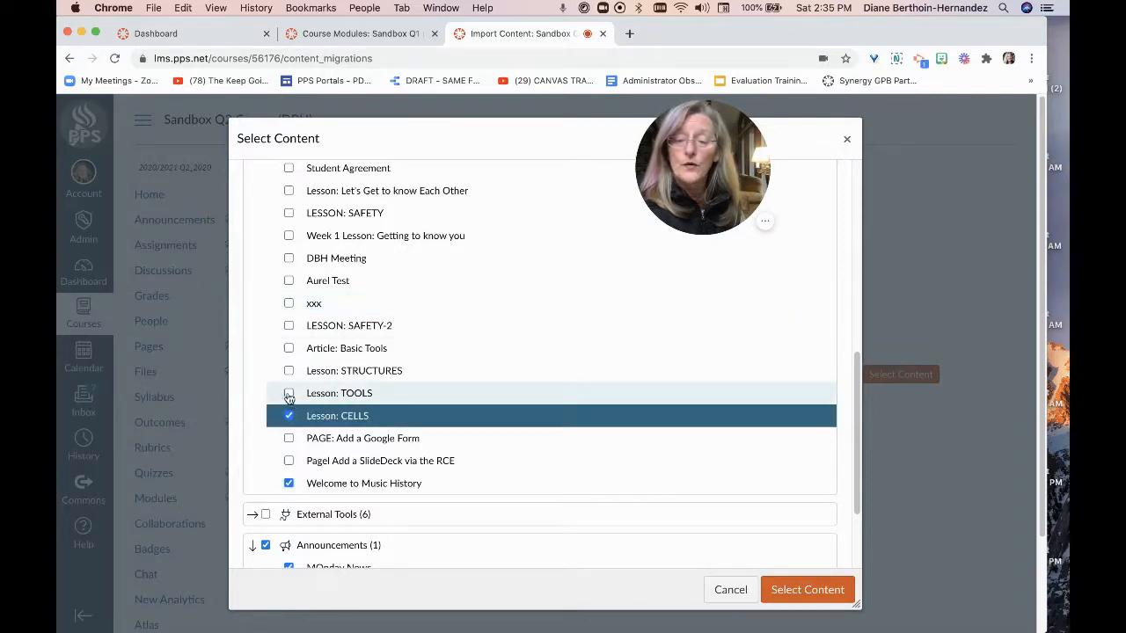
{"action": "left_click", "coordinate": [289, 393]}
{"action": "left_click", "coordinate": [289, 372]}
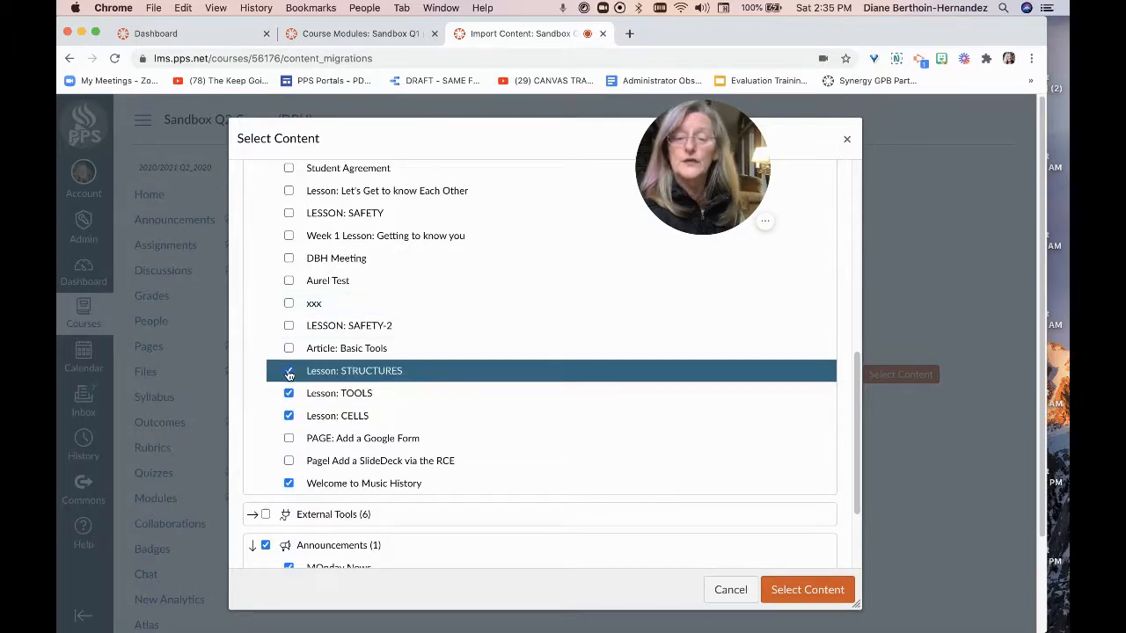
Select all Assignments for import and expand the category to show its assignment groups
{"action": "scroll", "coordinate": [663, 293], "scroll_direction": "up", "scroll_amount": 10}
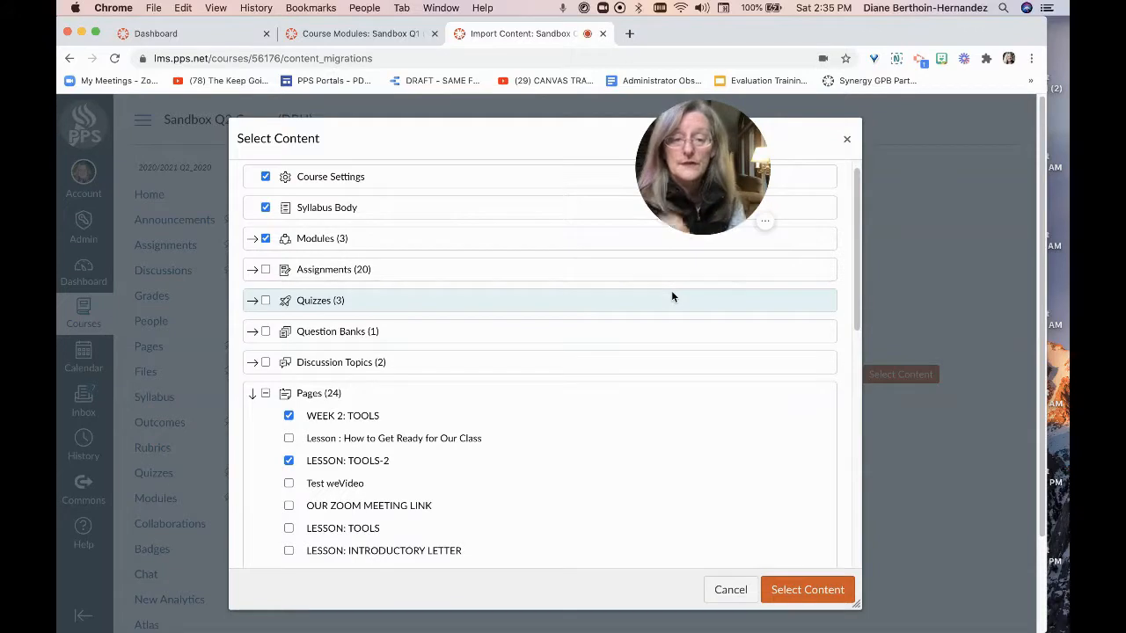
{"action": "left_click", "coordinate": [264, 270]}
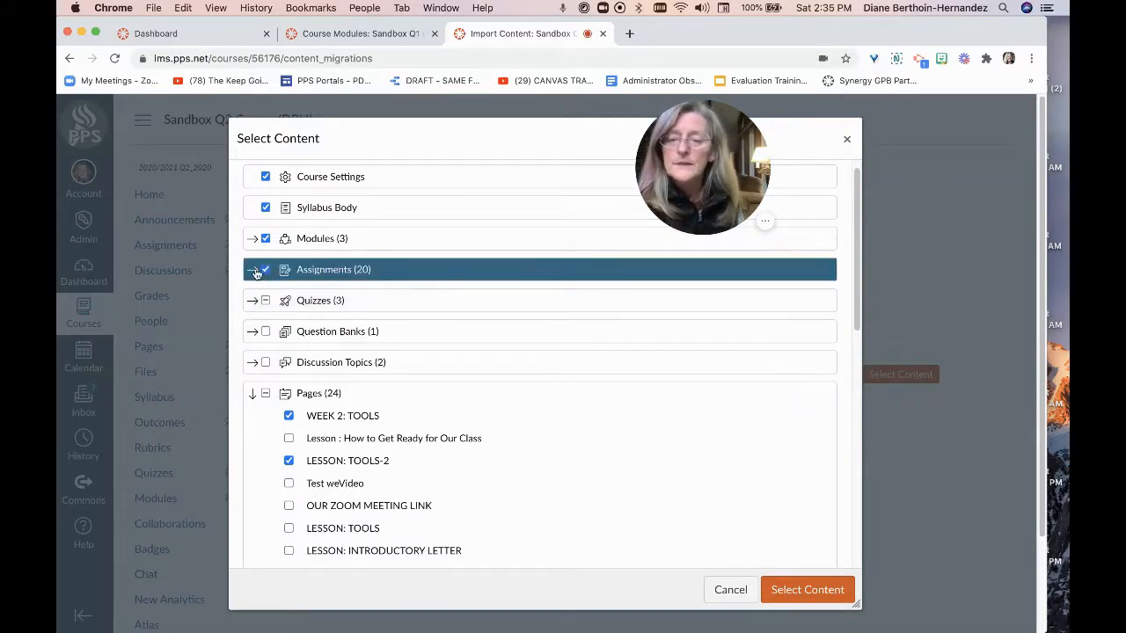
{"action": "left_click", "coordinate": [254, 270]}
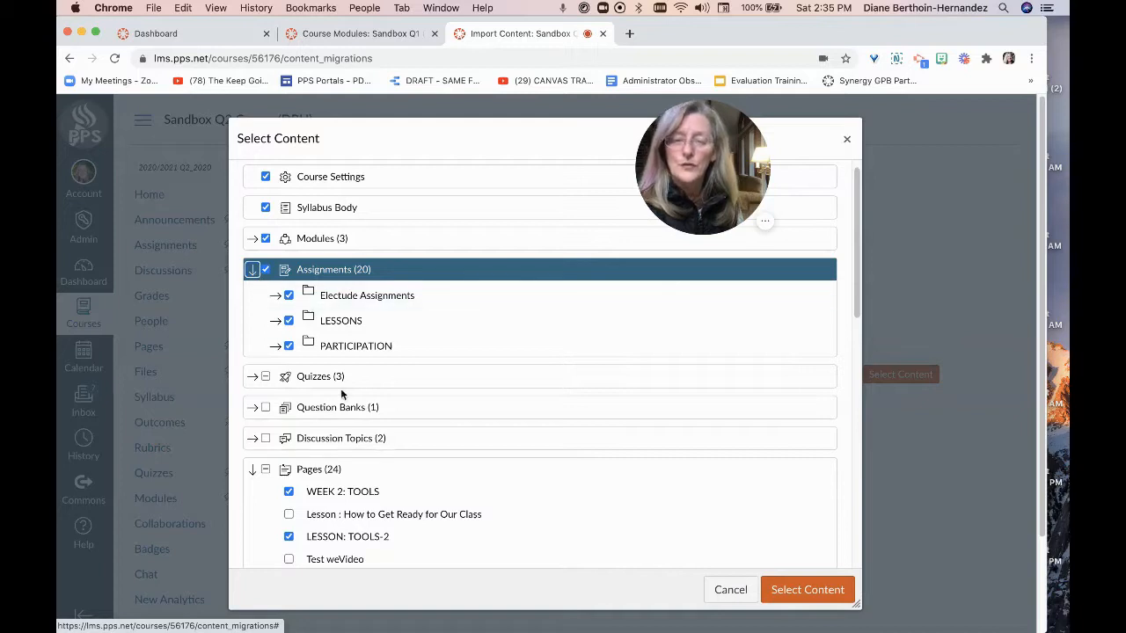
Exclude the Electude Assignments group, collapse the Assignments and Pages categories, and submit the selected content for import
{"action": "left_click", "coordinate": [288, 295]}
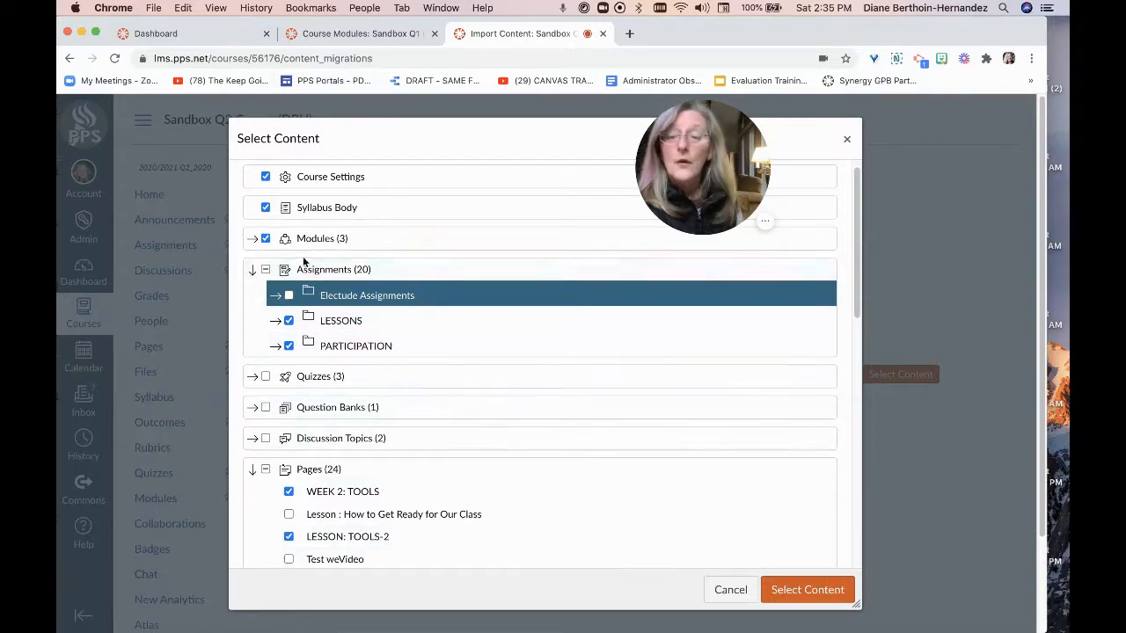
{"action": "left_click", "coordinate": [252, 269]}
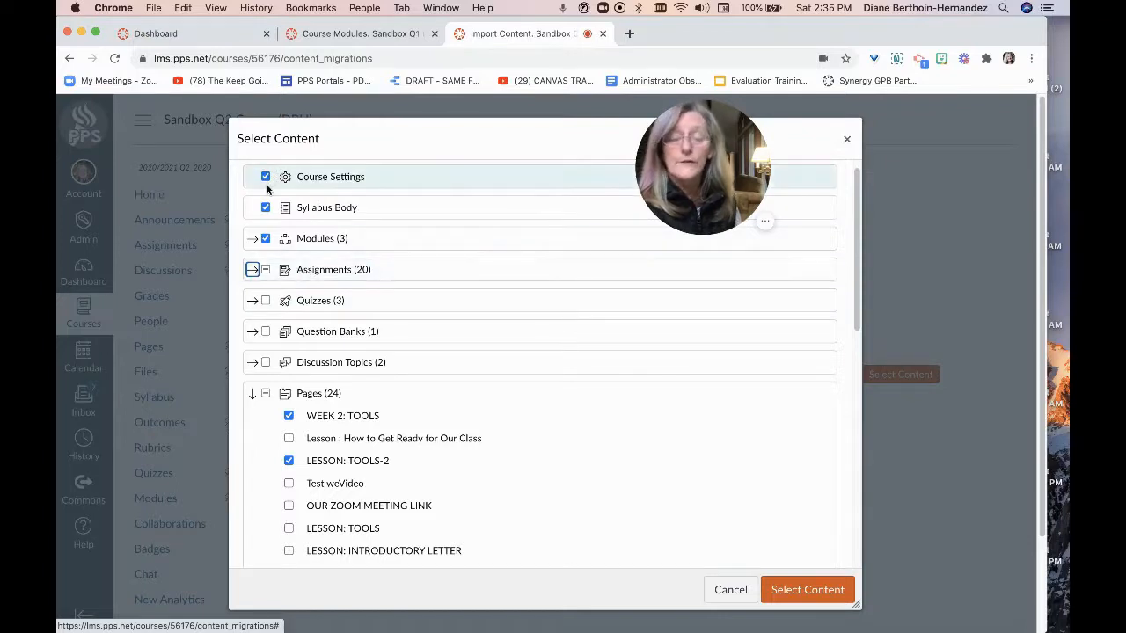
{"action": "left_click", "coordinate": [253, 271]}
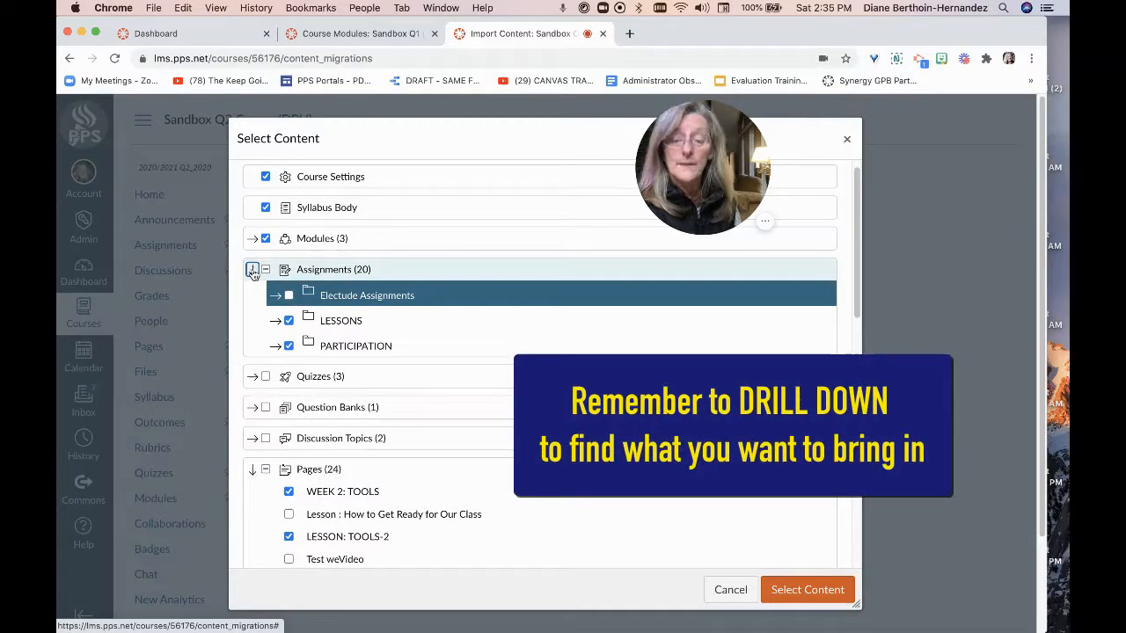
{"action": "left_click", "coordinate": [252, 271]}
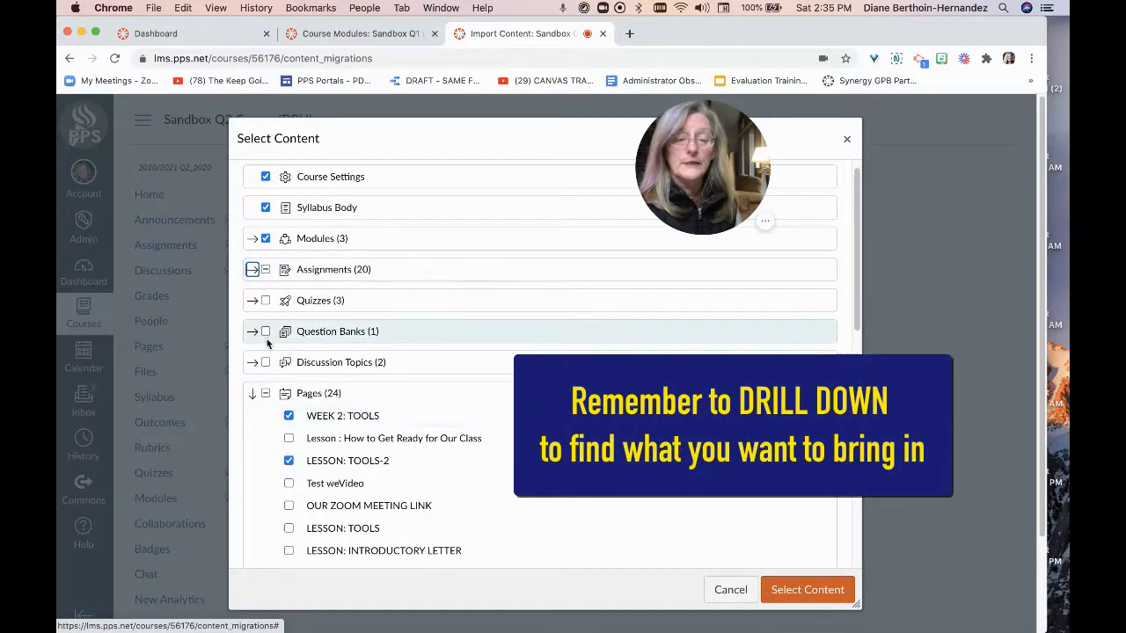
{"action": "left_click", "coordinate": [253, 393]}
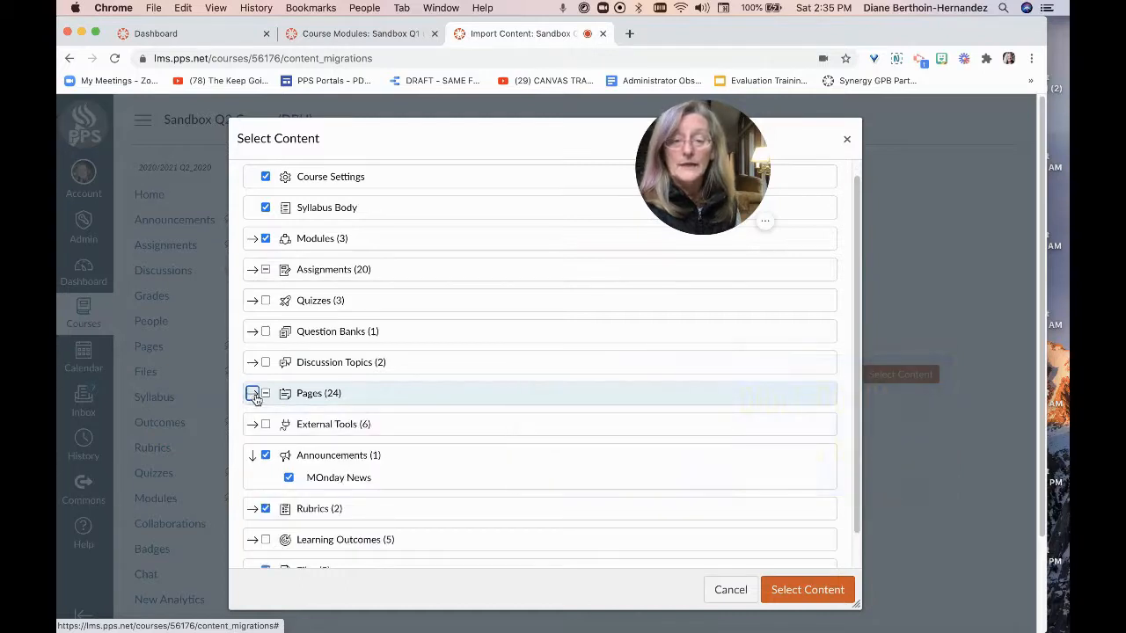
{"action": "left_click", "coordinate": [813, 591]}
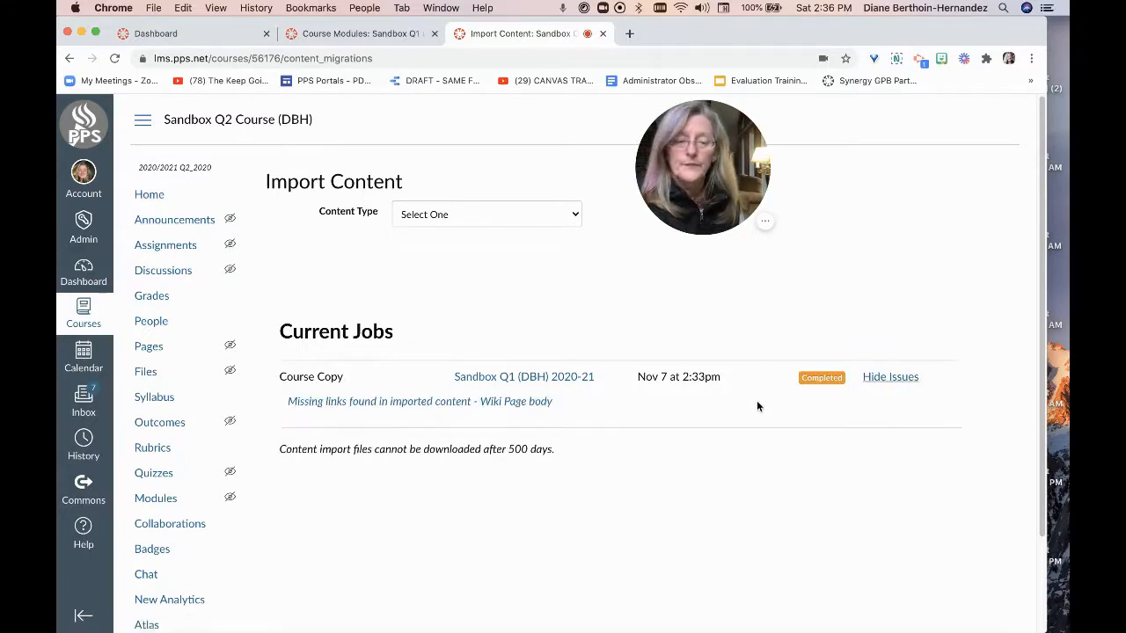
Review the issue details of the completed course copy job from Sandbox Q1 and hide them again
{"action": "left_click", "coordinate": [886, 377]}
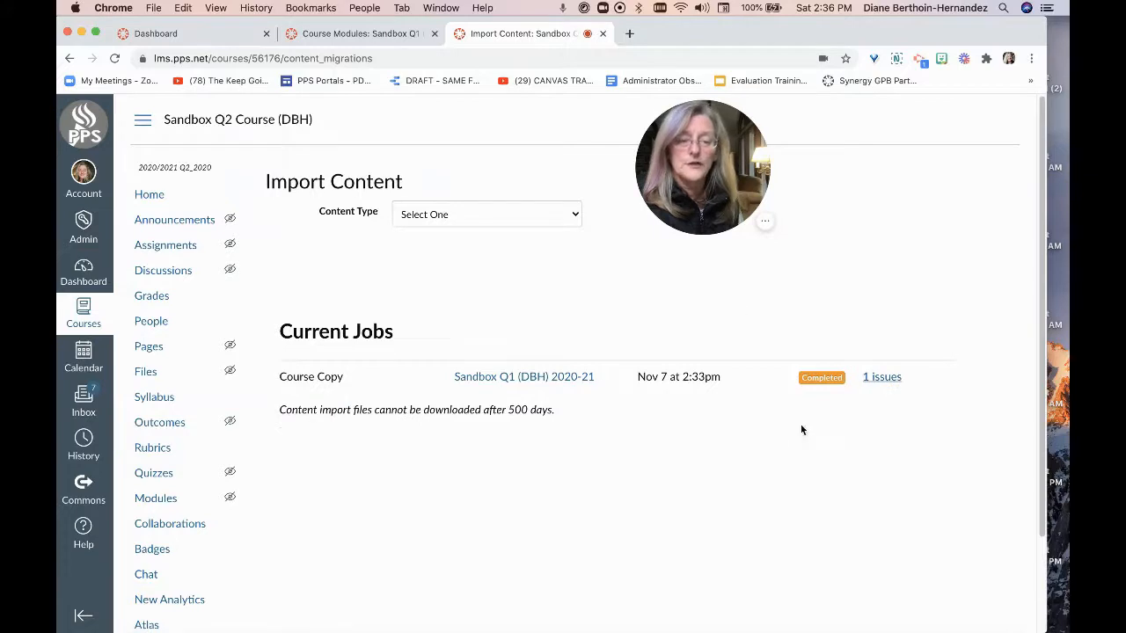
{"action": "left_click", "coordinate": [885, 378]}
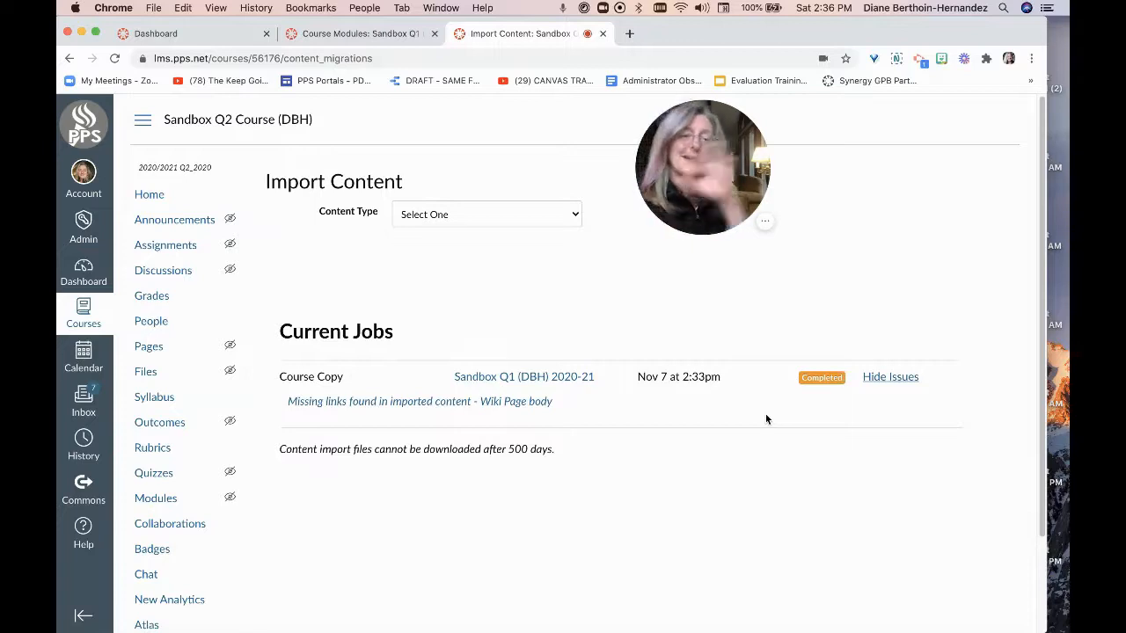
{"action": "left_click", "coordinate": [878, 379]}
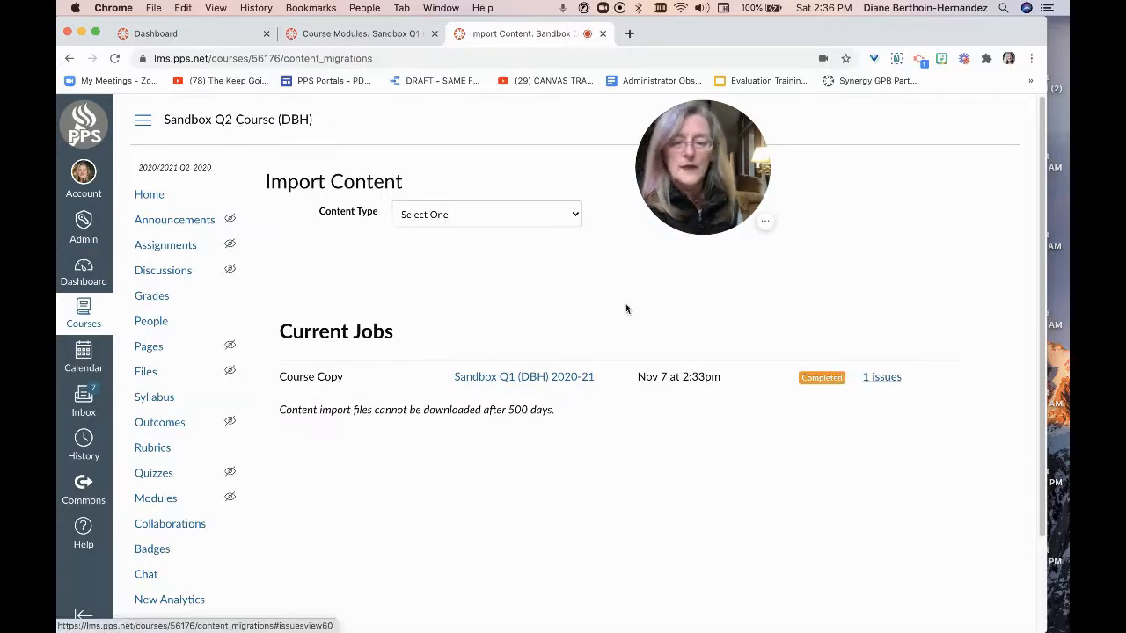
Check the imported home page and the modules from Week 1 to Week 3 in the Sandbox Q2 course
{"action": "left_click", "coordinate": [154, 196]}
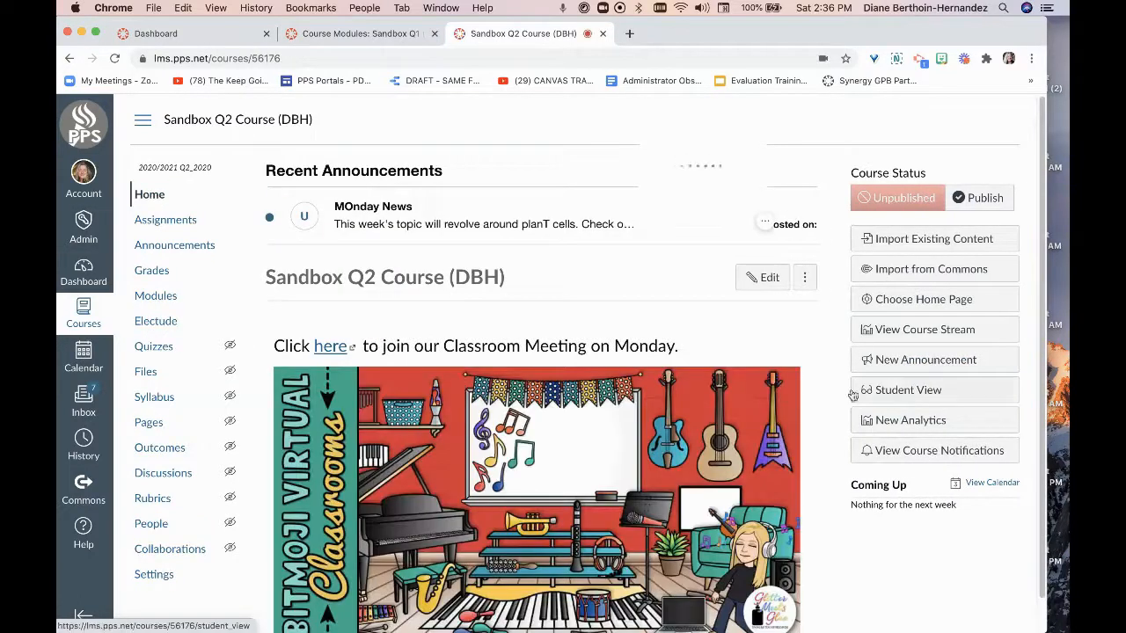
{"action": "scroll", "coordinate": [336, 532], "scroll_direction": "down", "scroll_amount": 1}
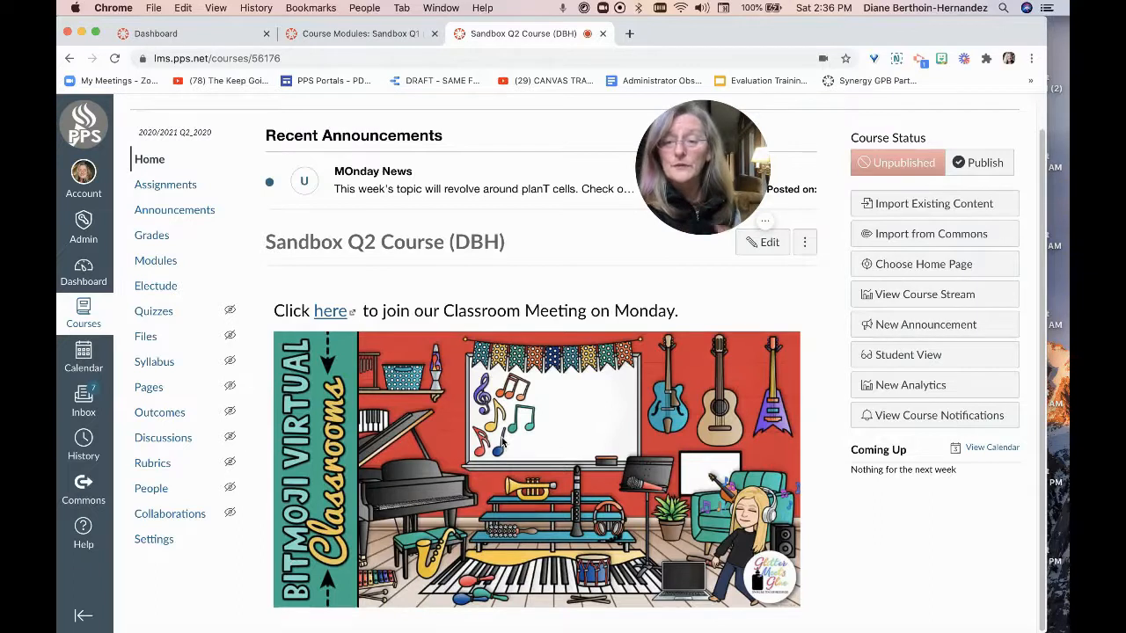
{"action": "left_click", "coordinate": [171, 265]}
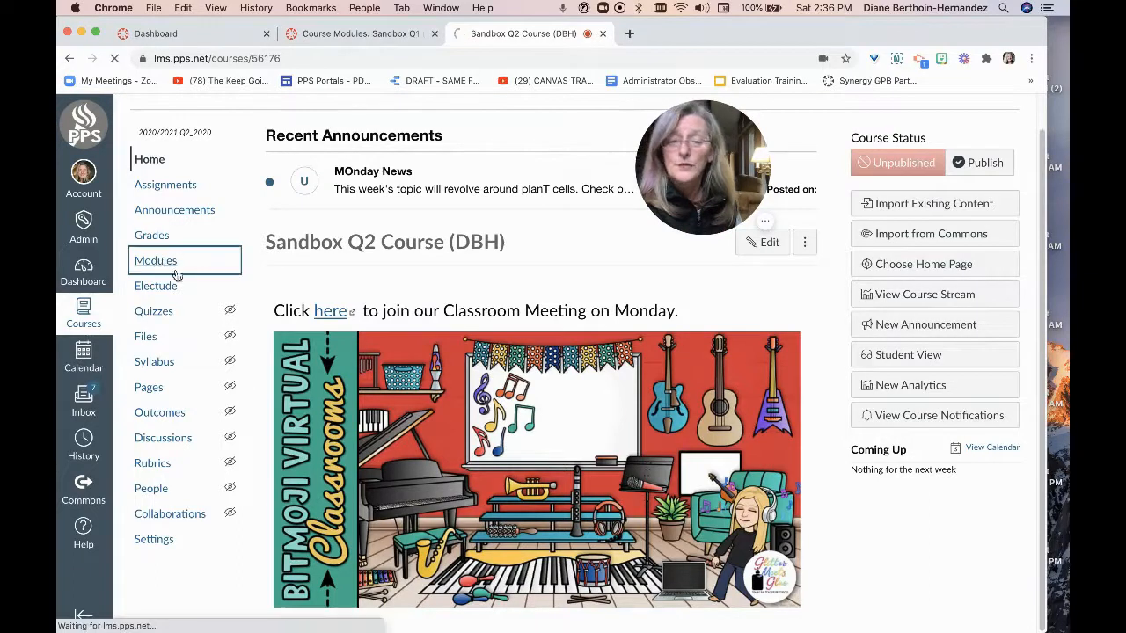
{"action": "scroll", "coordinate": [405, 461], "scroll_direction": "down", "scroll_amount": 5}
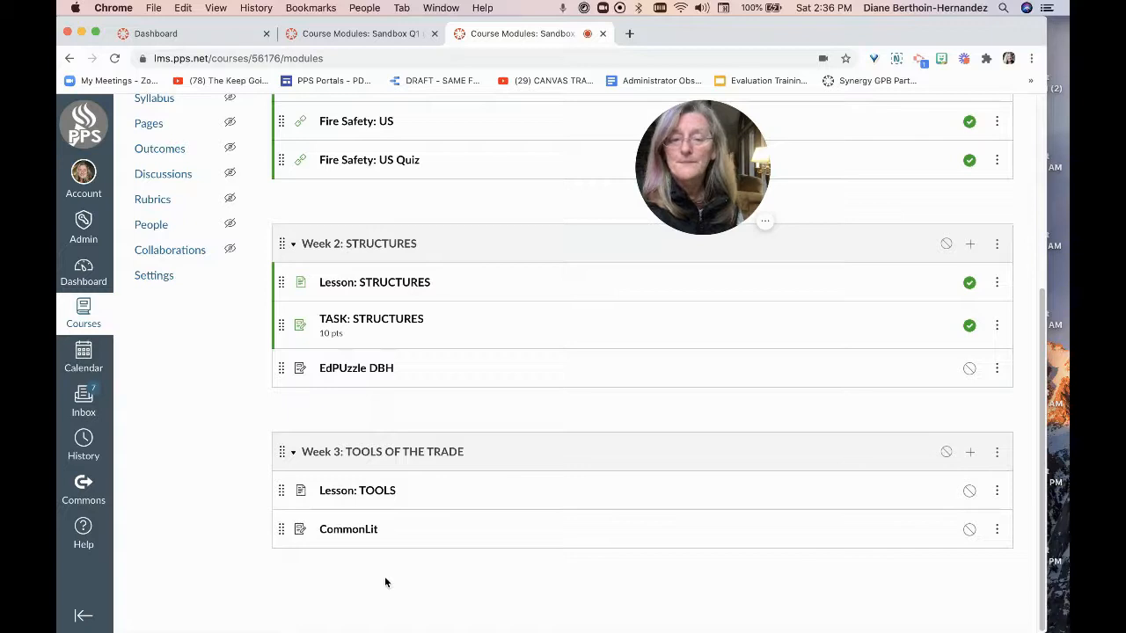
{"action": "scroll", "coordinate": [404, 395], "scroll_direction": "up", "scroll_amount": 4}
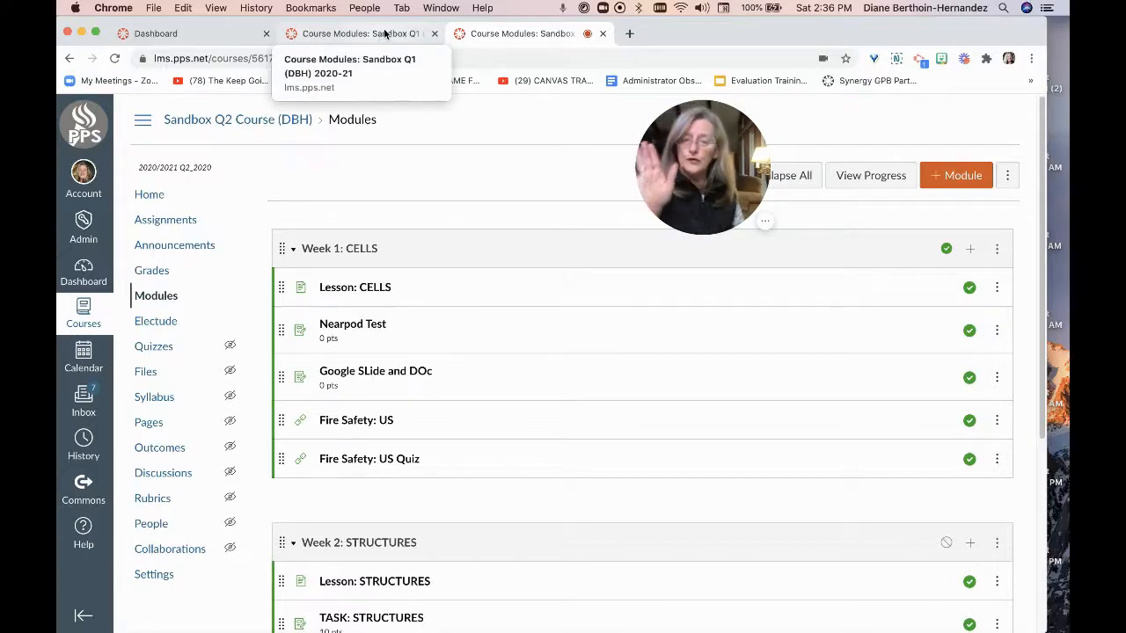
{"action": "left_click", "coordinate": [150, 199]}
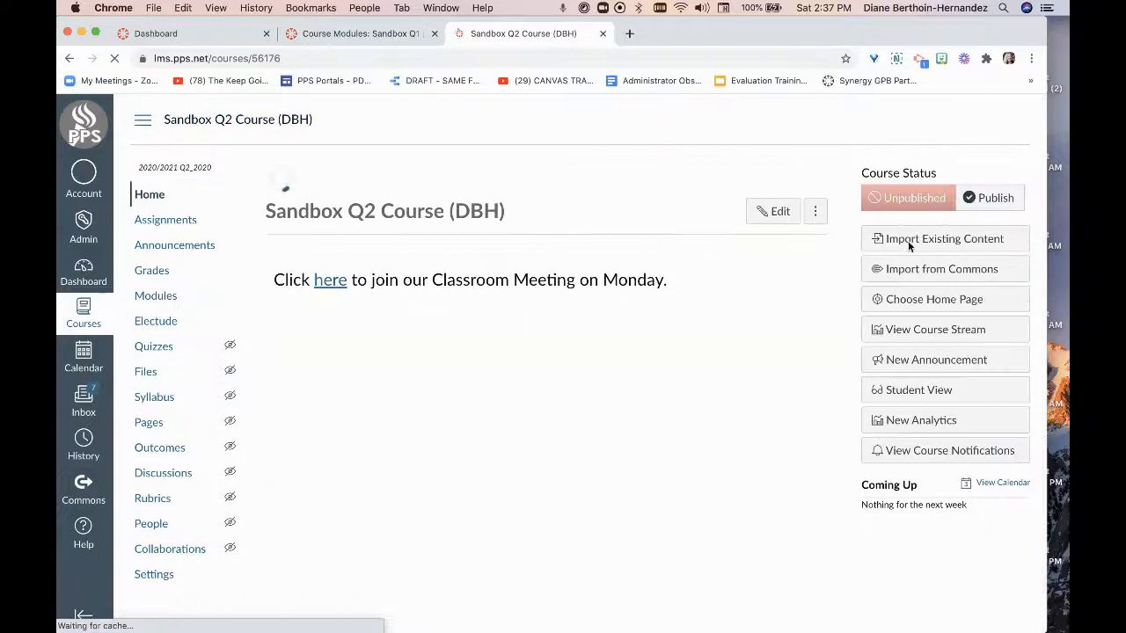
{"action": "left_click", "coordinate": [909, 241]}
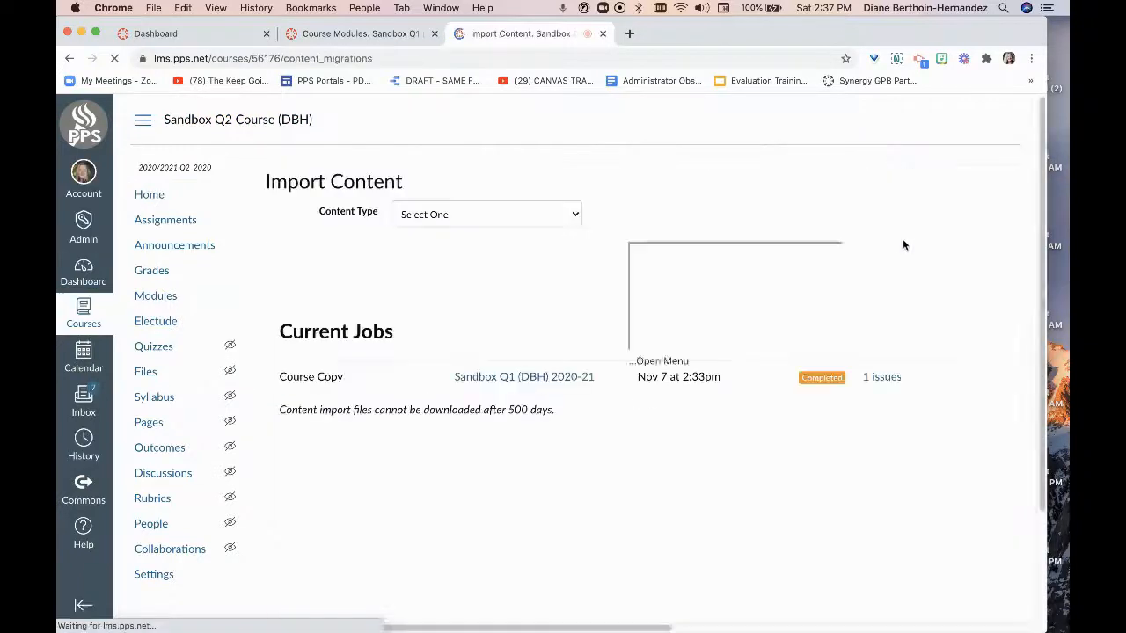
{"action": "left_click", "coordinate": [426, 216]}
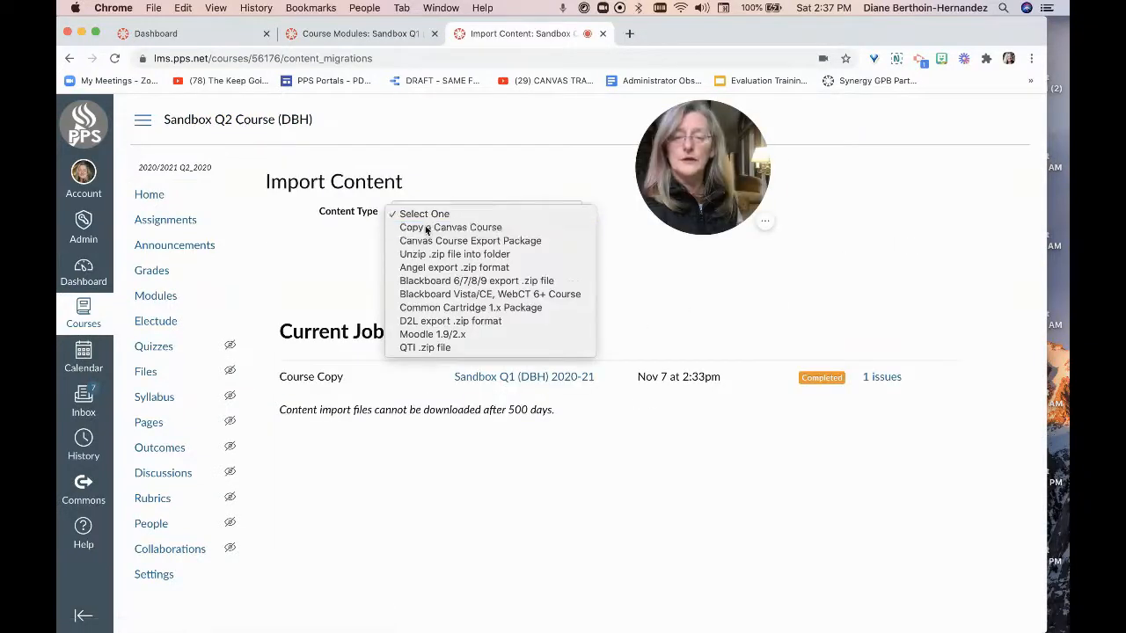
{"action": "left_click", "coordinate": [435, 225]}
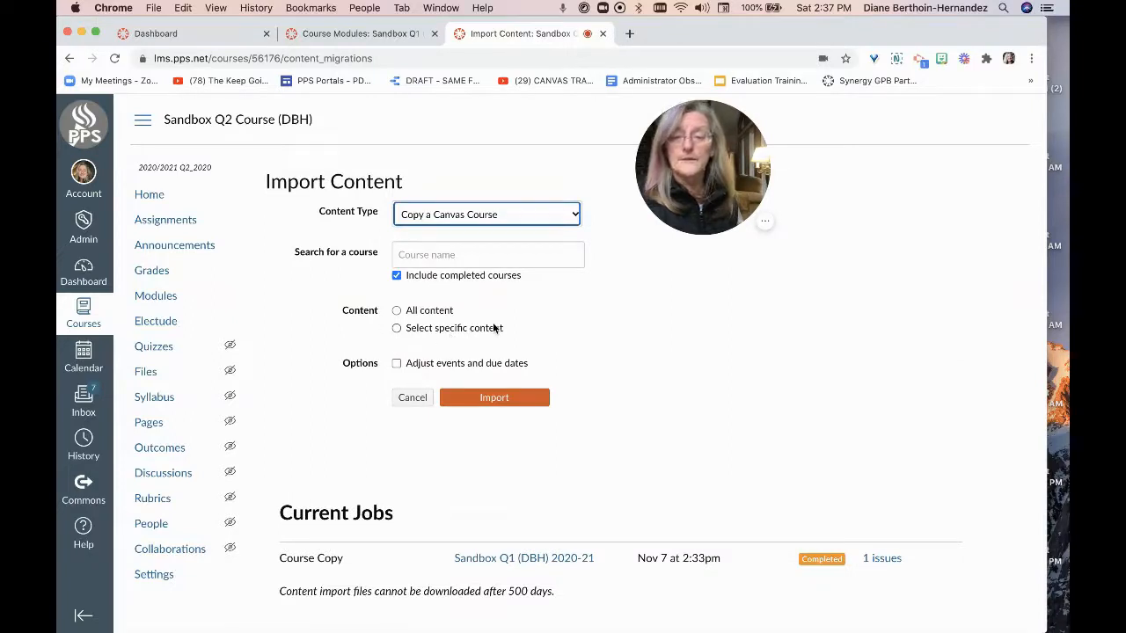
{"action": "left_click", "coordinate": [163, 195]}
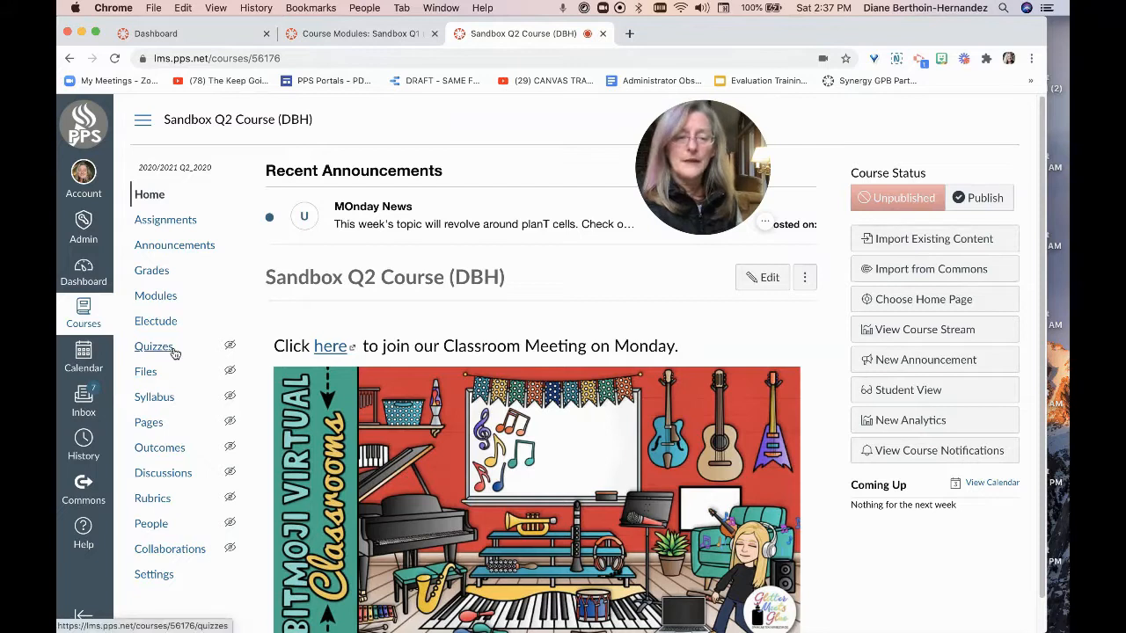
Go to the Quizzes of the Sandbox Q1 course and start copying QUIZ: TOOLS REVIEW to another course
{"action": "left_click", "coordinate": [359, 33]}
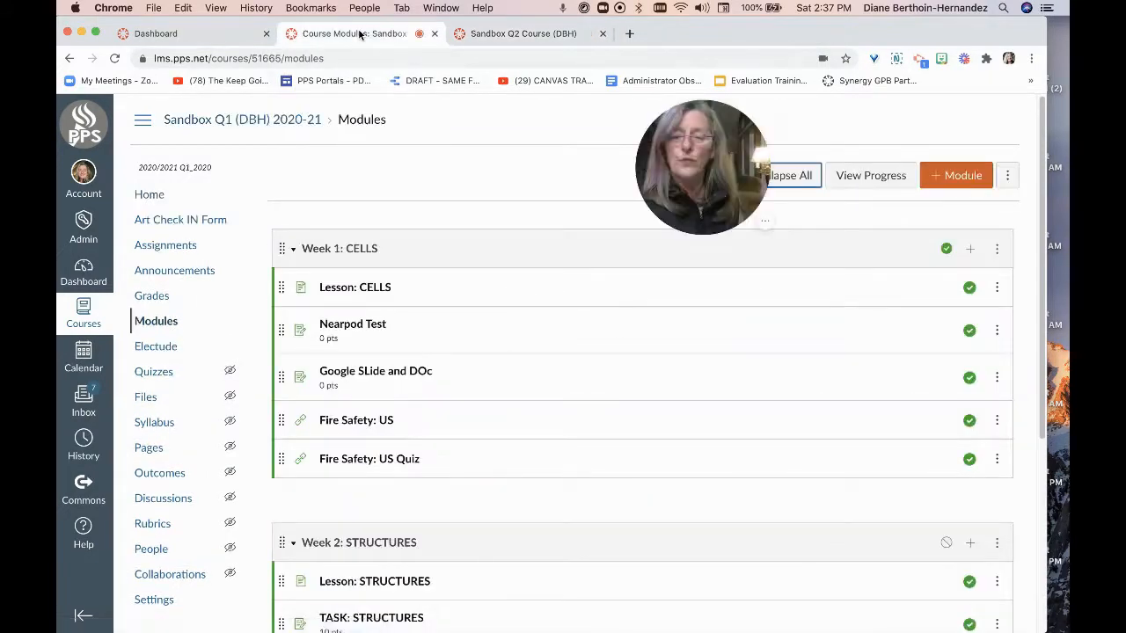
{"action": "left_click", "coordinate": [157, 375]}
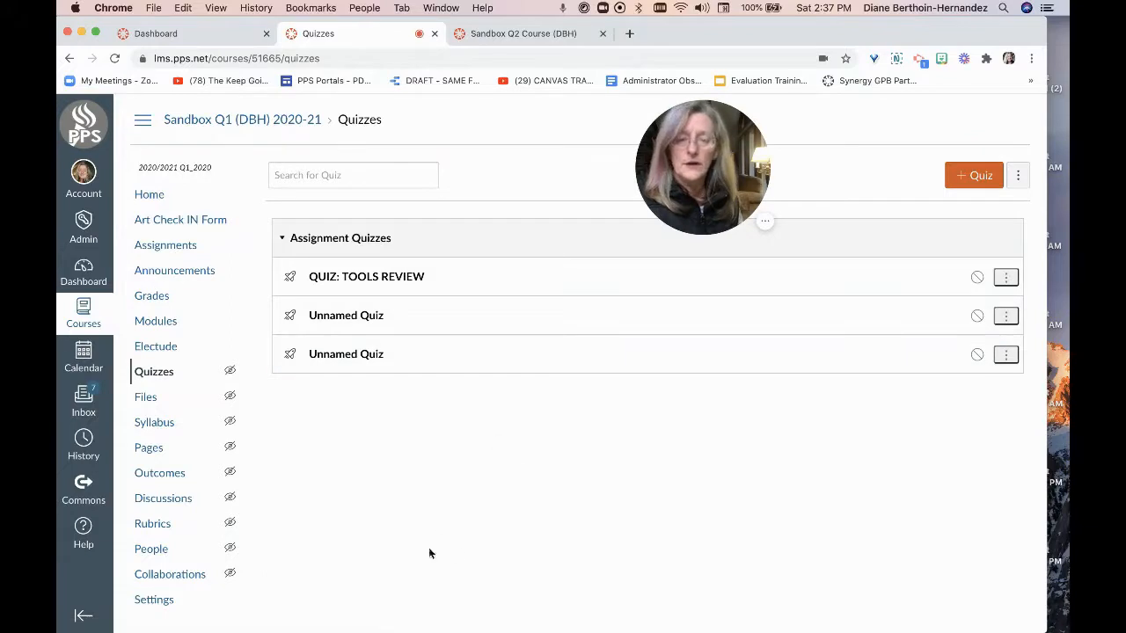
{"action": "left_click", "coordinate": [1005, 278]}
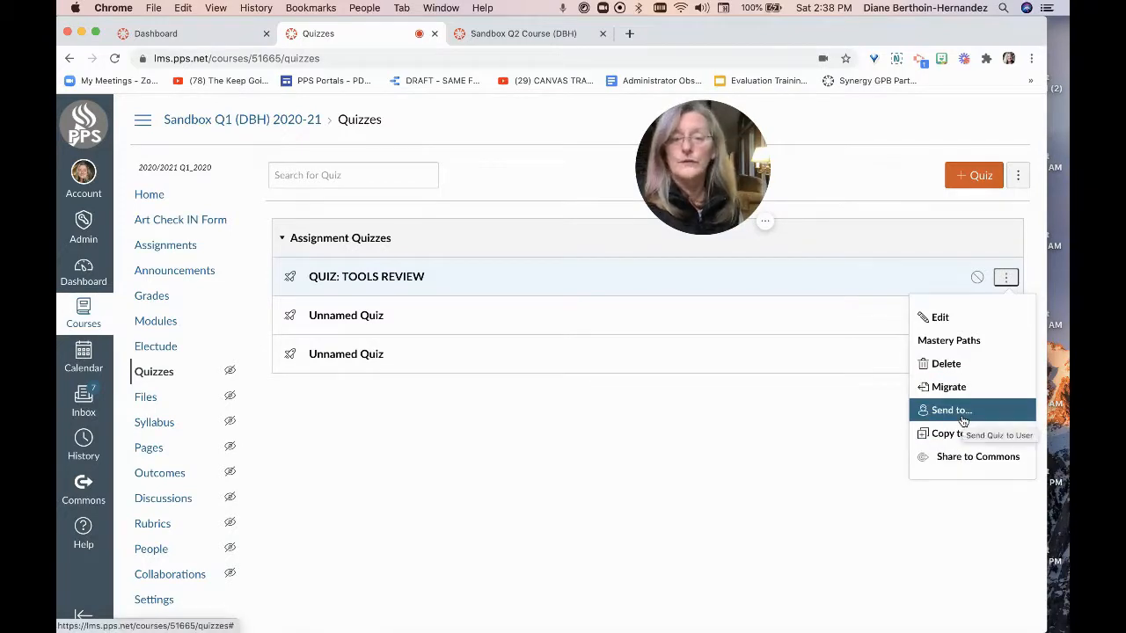
{"action": "left_click", "coordinate": [945, 440]}
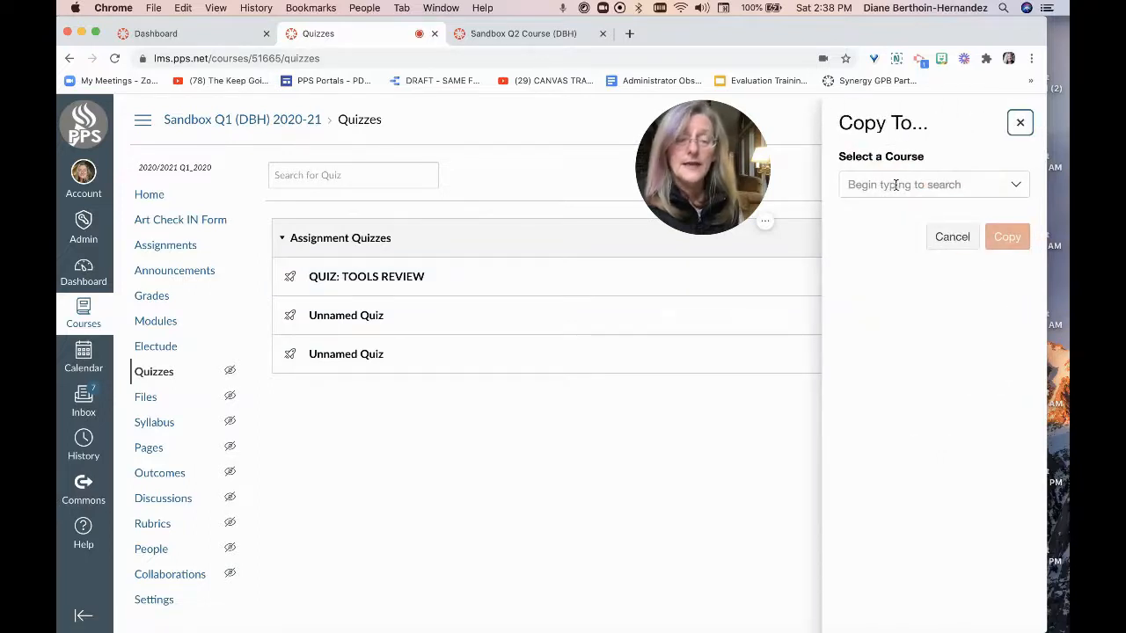
Copy the course name Sandbox Q2 Course (DBH) from its home page and choose that course as the quiz's destination
{"action": "left_click", "coordinate": [523, 33]}
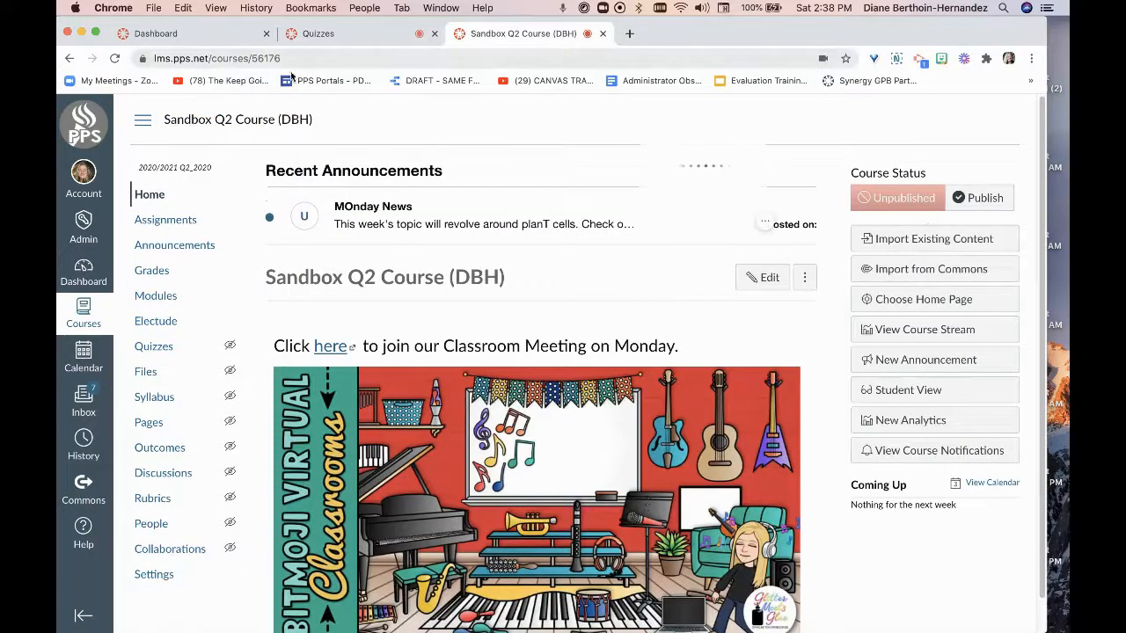
{"action": "left_click_drag", "start_coordinate": [341, 120], "coordinate": [156, 112]}
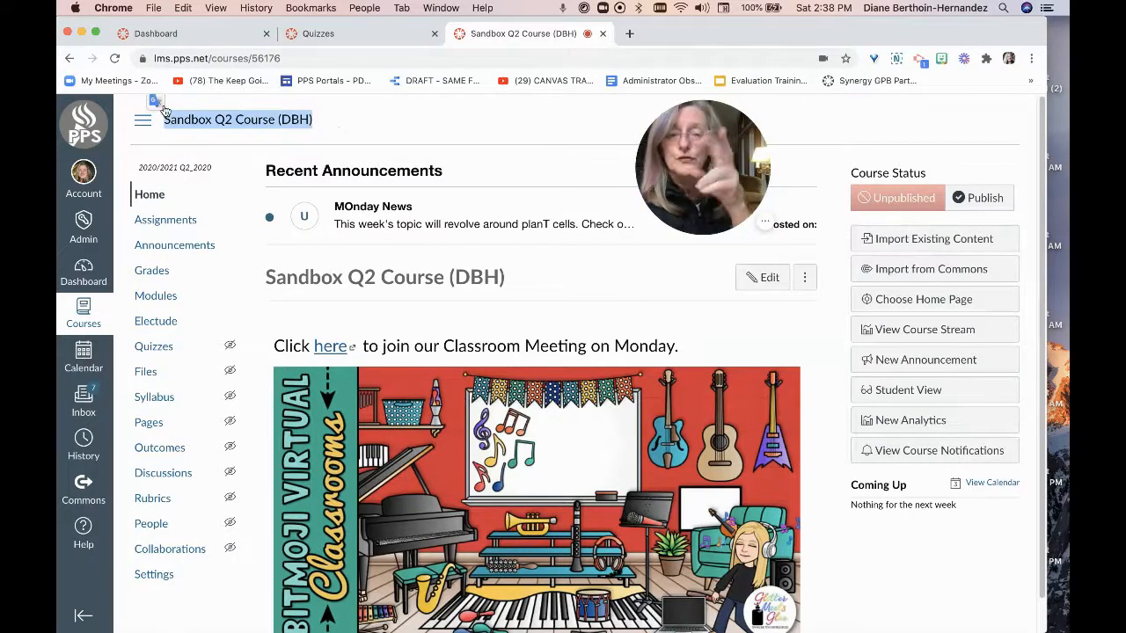
{"action": "left_click", "coordinate": [377, 36]}
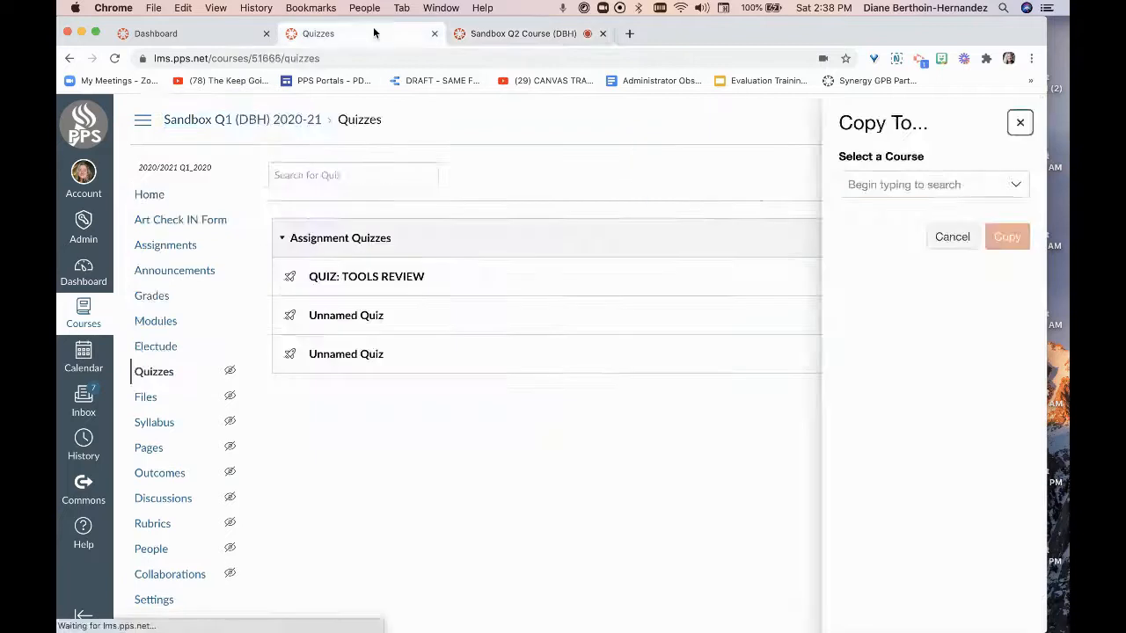
{"action": "left_click", "coordinate": [906, 187]}
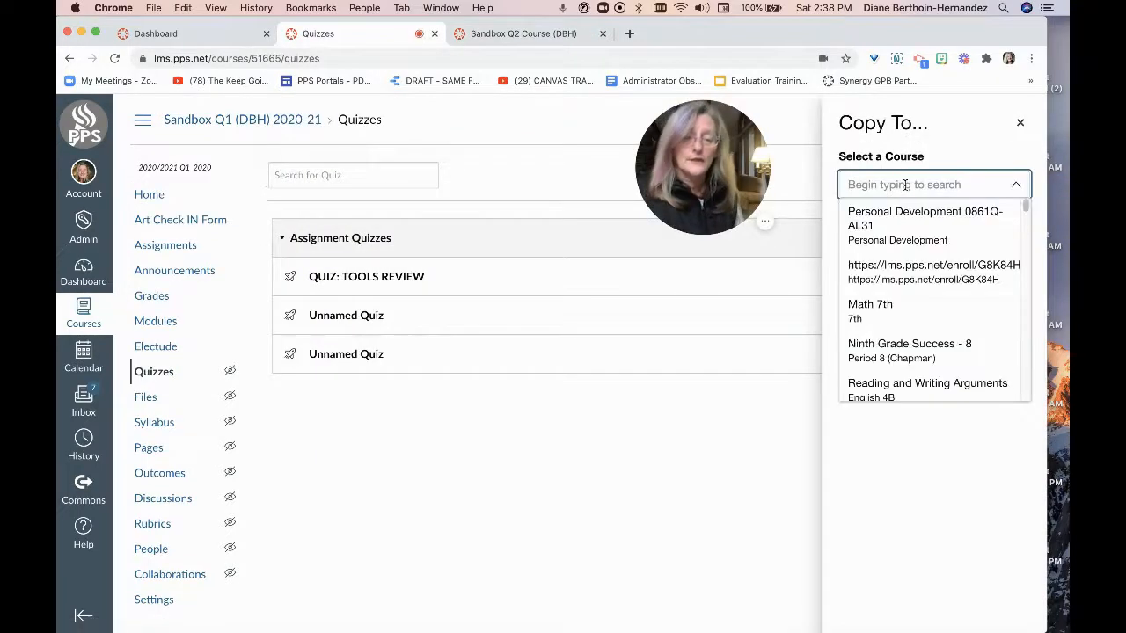
{"action": "key", "text": "super+v"}
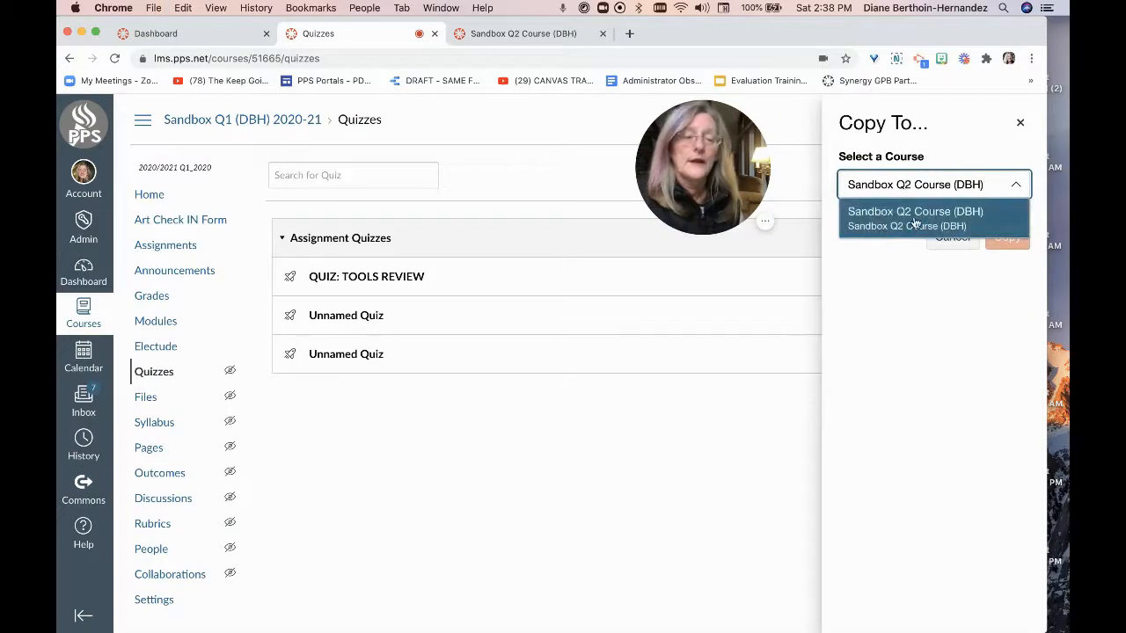
{"action": "left_click", "coordinate": [900, 218]}
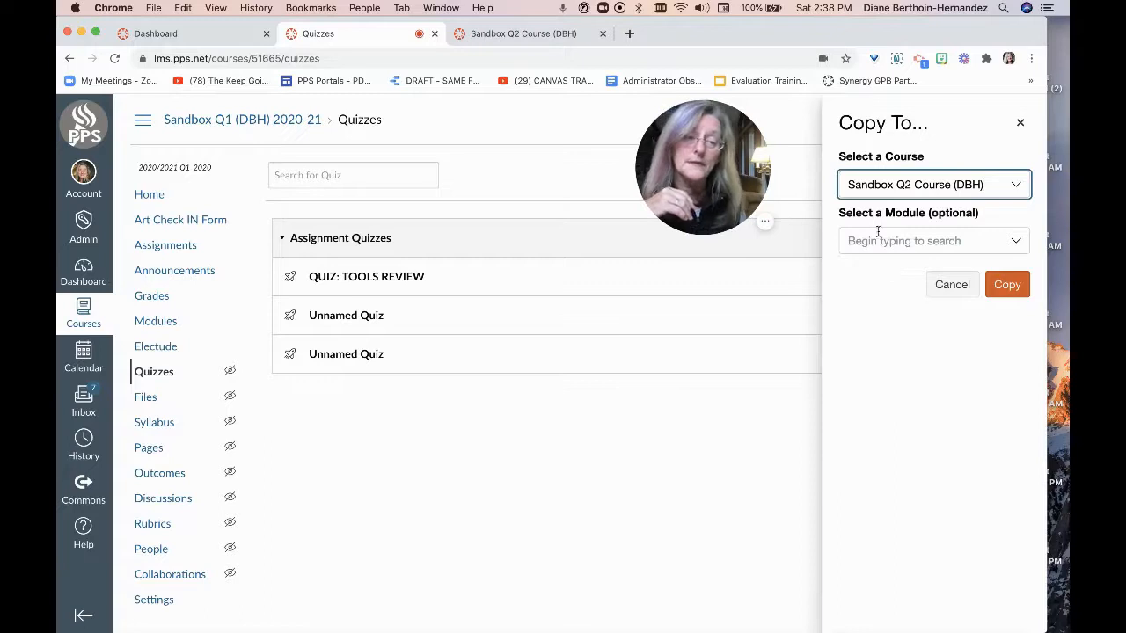
Copy the quiz into the module Week 3: TOOLS OF THE TRADE, placed after Lesson: TOOLS
{"action": "left_click", "coordinate": [914, 241]}
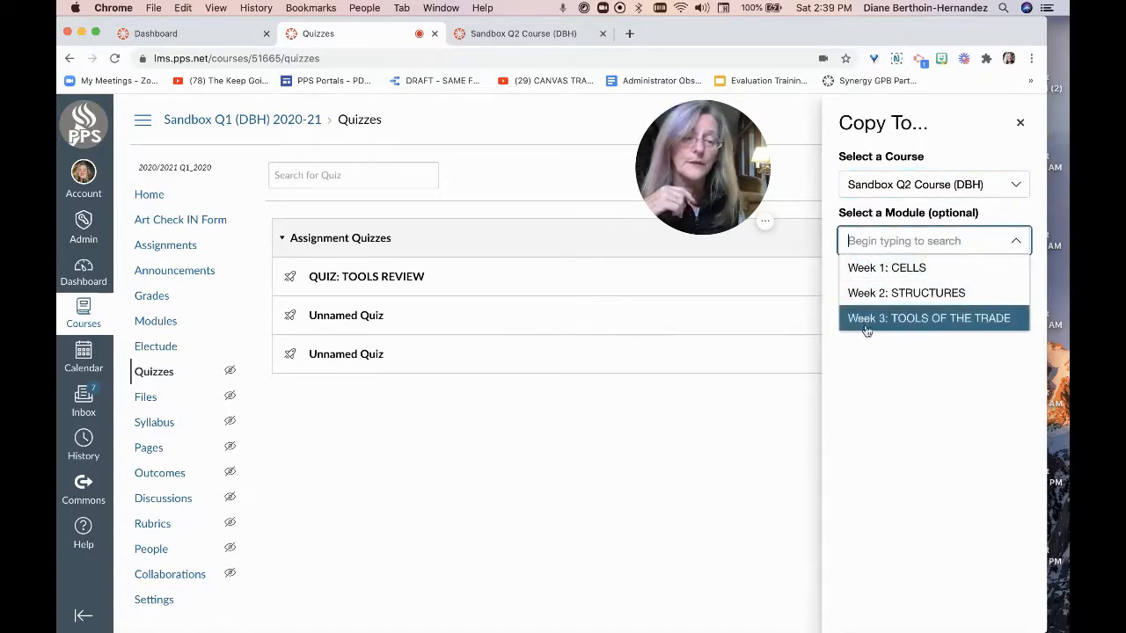
{"action": "left_click", "coordinate": [959, 323]}
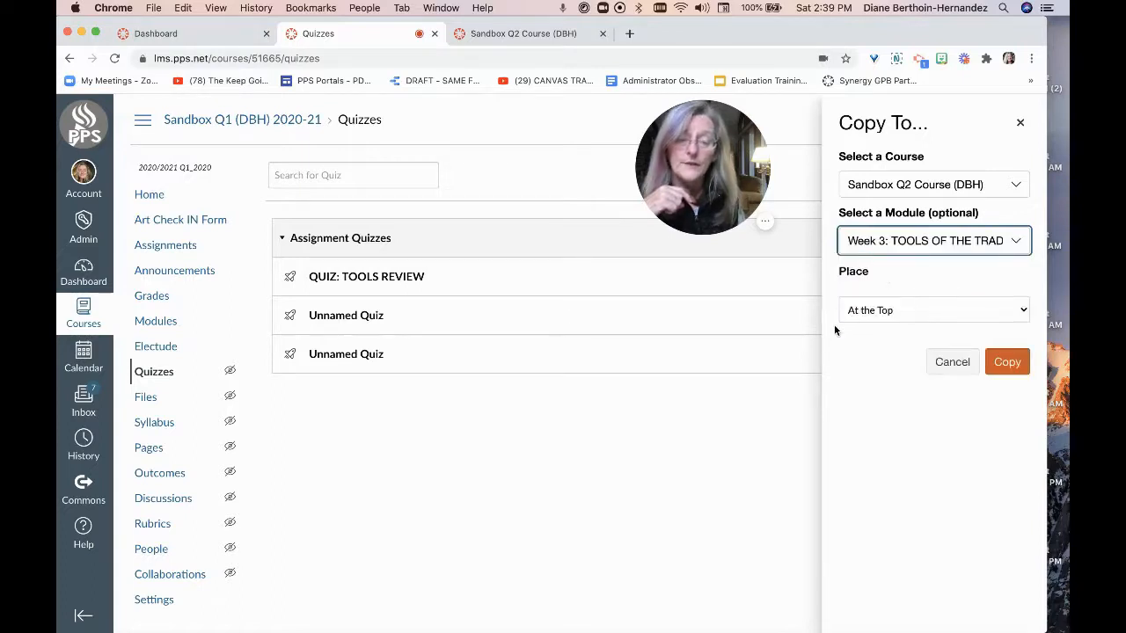
{"action": "left_click", "coordinate": [956, 309]}
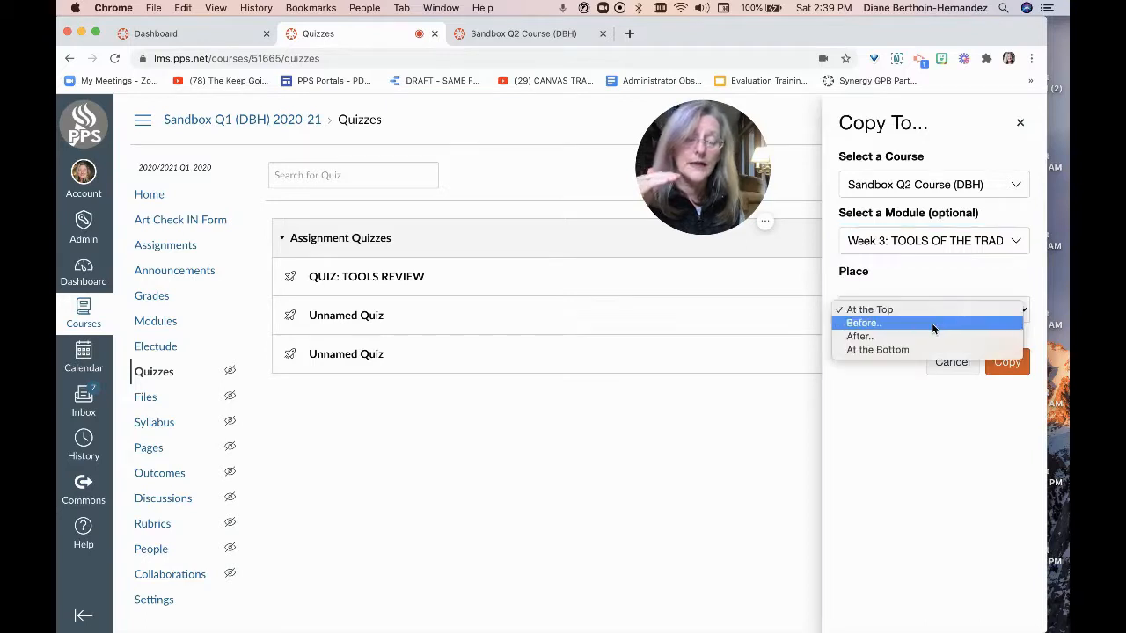
{"action": "left_click", "coordinate": [930, 335]}
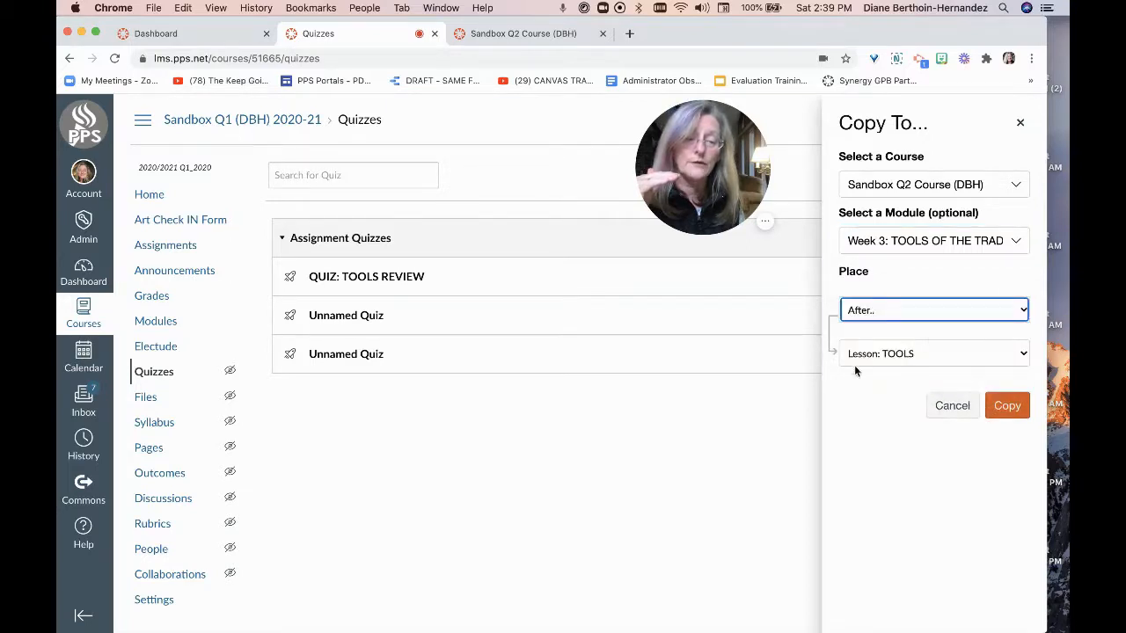
{"action": "left_click", "coordinate": [931, 354]}
{"action": "left_click", "coordinate": [932, 353]}
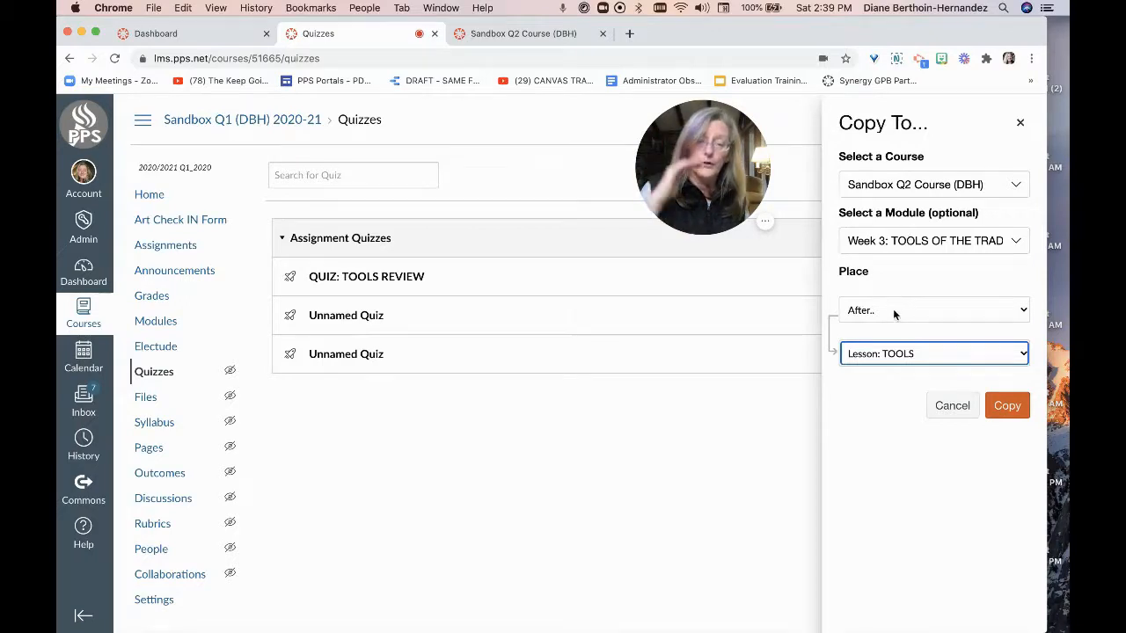
{"action": "left_click", "coordinate": [1007, 409]}
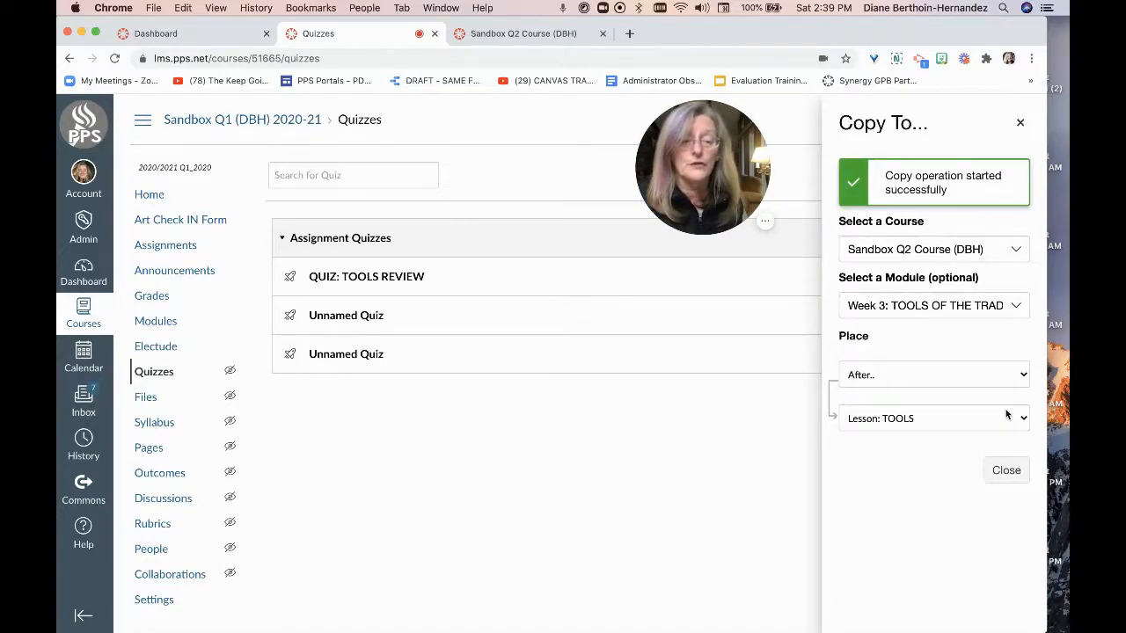
Close the copy pane and check the Week 3: TOOLS OF THE TRADE module in the Sandbox Q2 course for the copied quiz
{"action": "left_click", "coordinate": [1006, 471]}
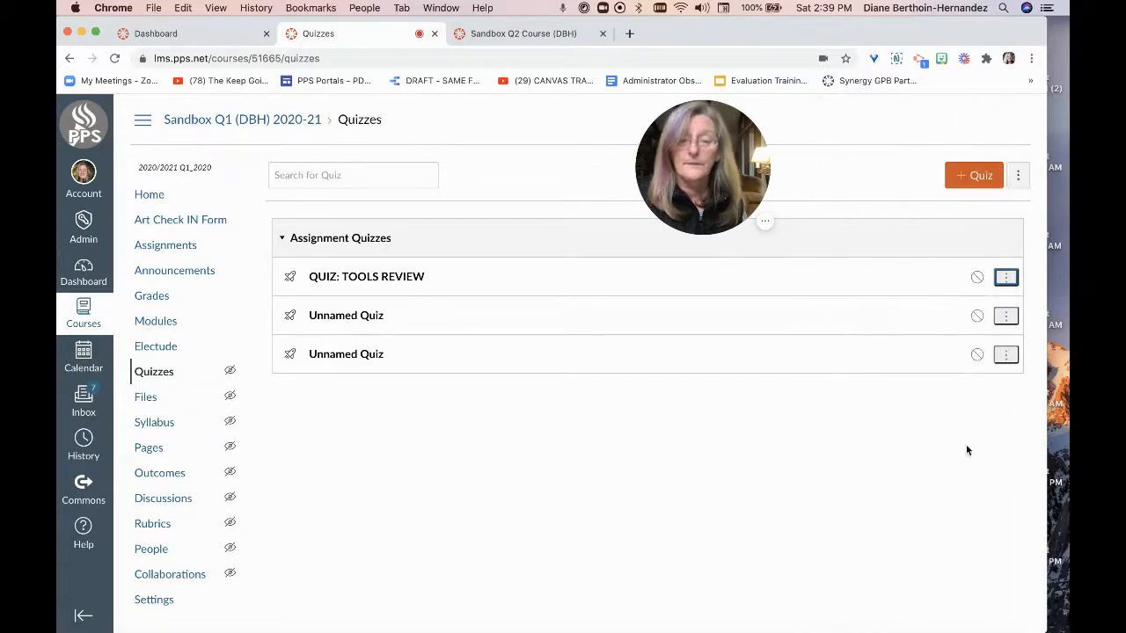
{"action": "left_click", "coordinate": [513, 35]}
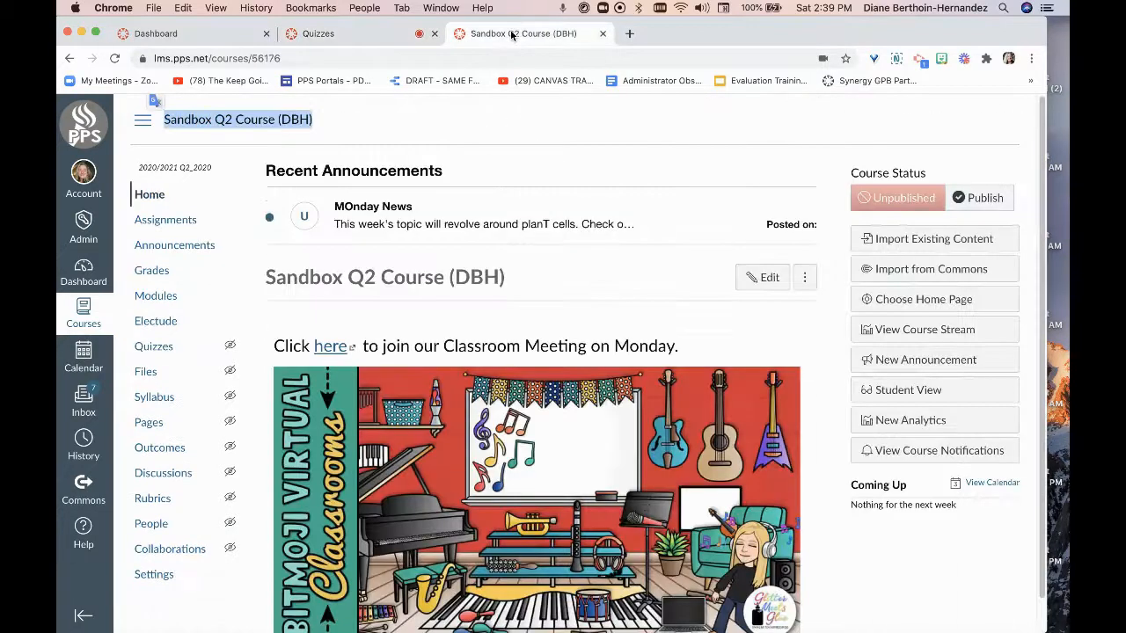
{"action": "left_click", "coordinate": [167, 299]}
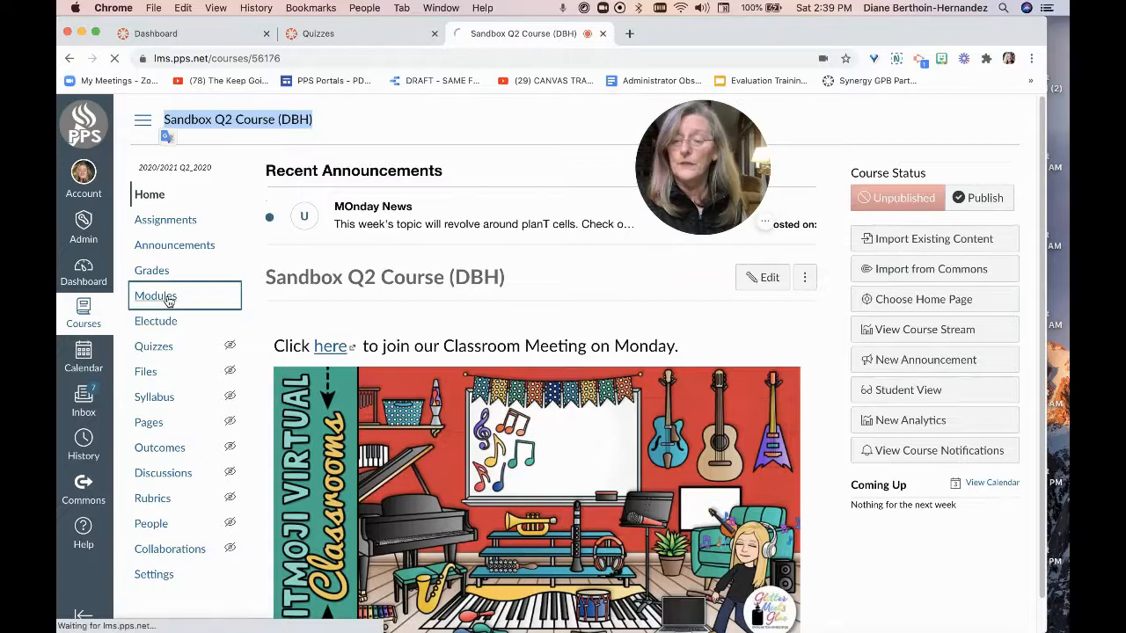
{"action": "scroll", "coordinate": [550, 333], "scroll_direction": "down", "scroll_amount": 4}
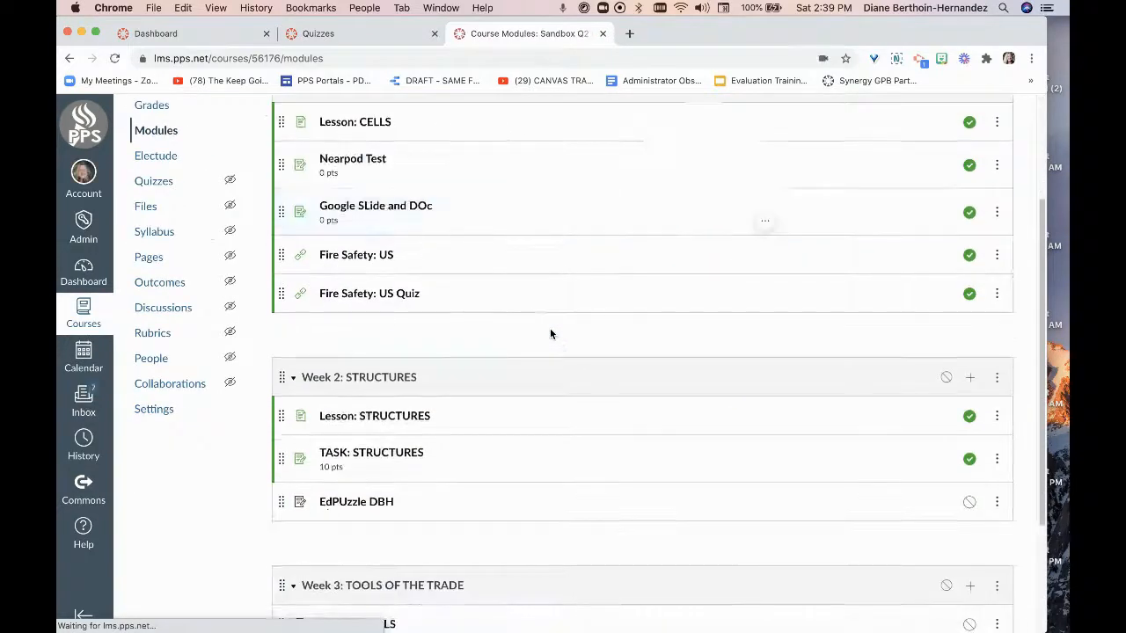
{"action": "scroll", "coordinate": [550, 333], "scroll_direction": "down", "scroll_amount": 4}
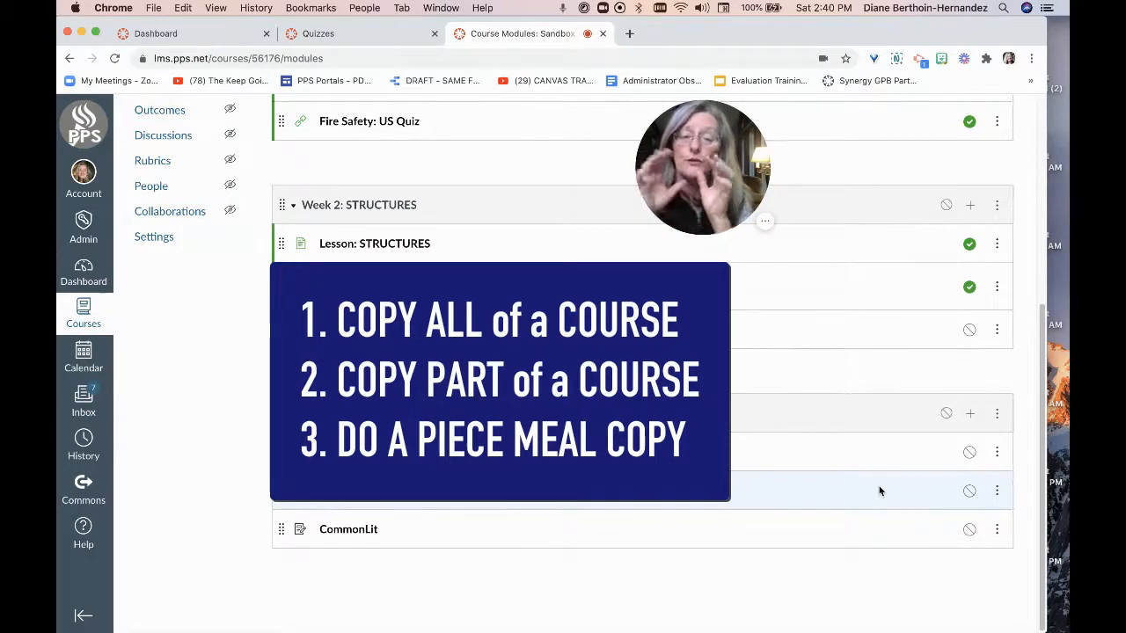
Review the copy options of QUIZ: TOOLS REVIEW and of the Week 1: CELLS module in the Sandbox Q1 course
{"action": "left_click", "coordinate": [371, 33]}
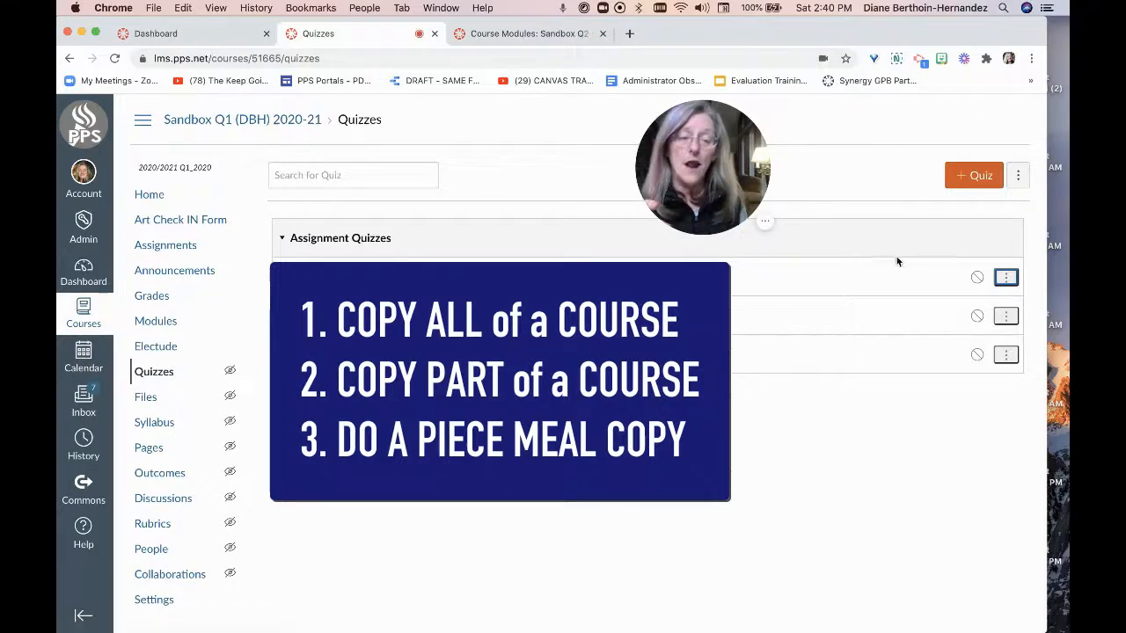
{"action": "left_click", "coordinate": [1006, 278]}
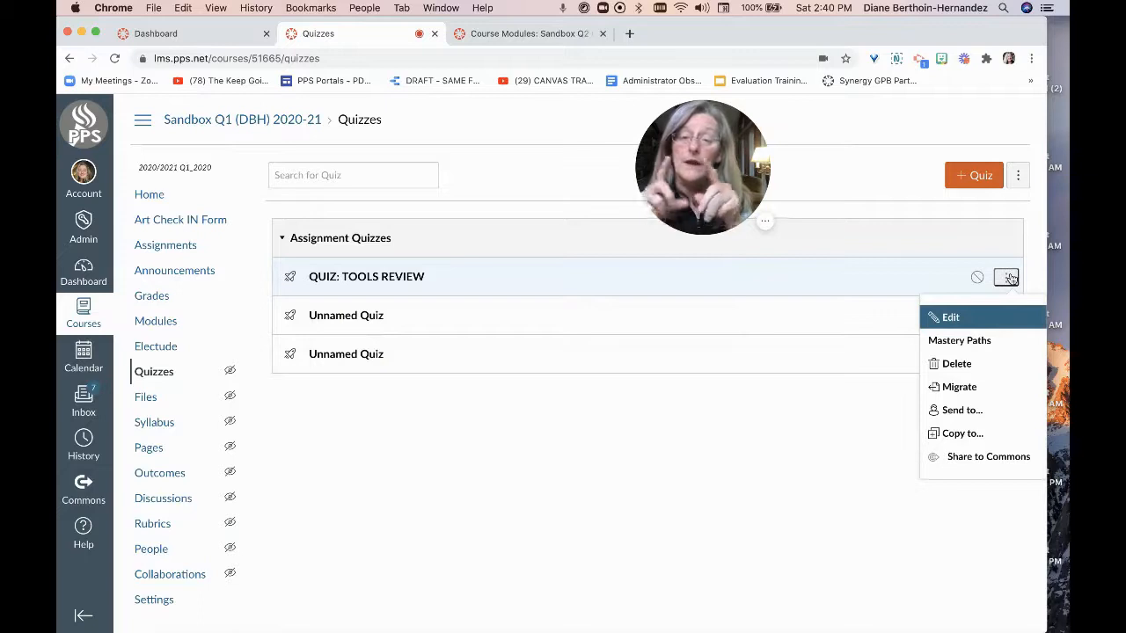
{"action": "left_click", "coordinate": [175, 327]}
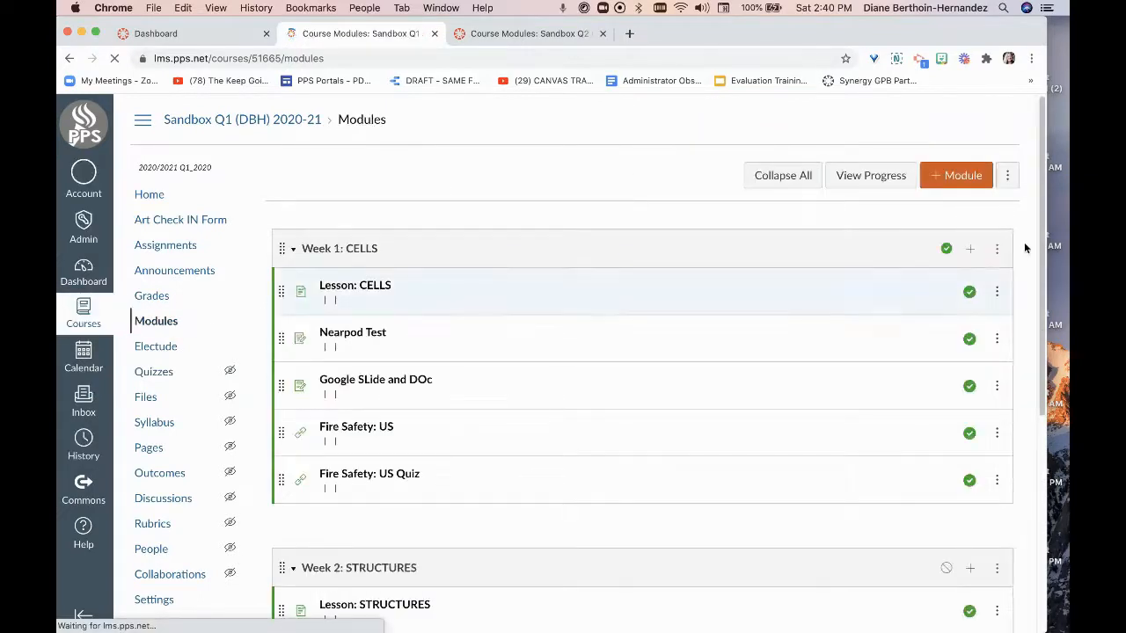
{"action": "left_click", "coordinate": [999, 251]}
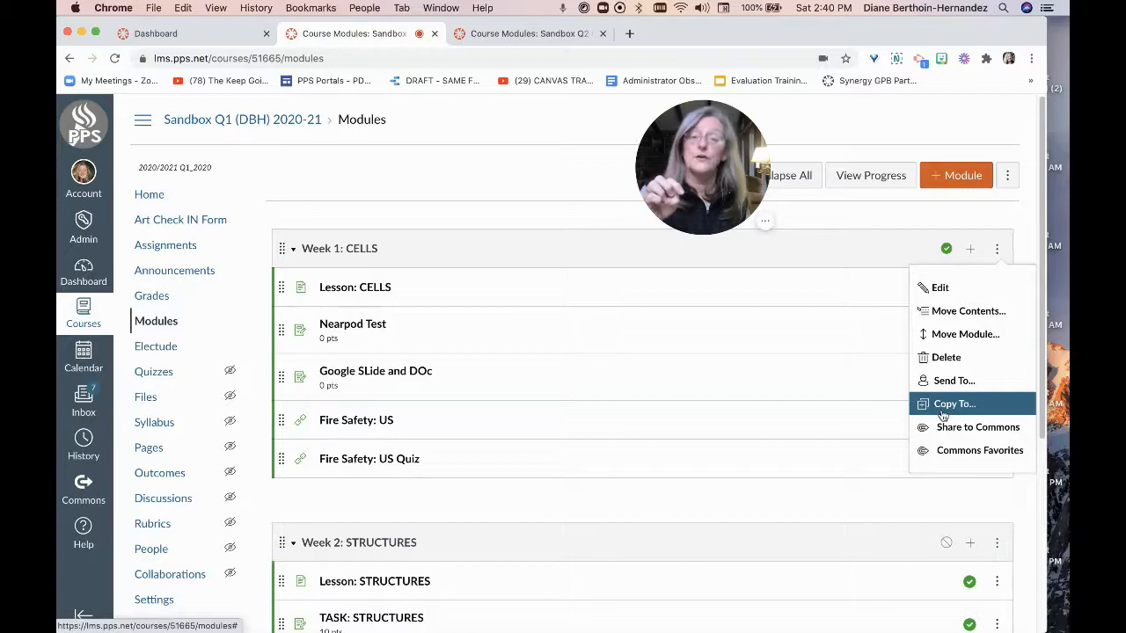
{"action": "left_click", "coordinate": [518, 34]}
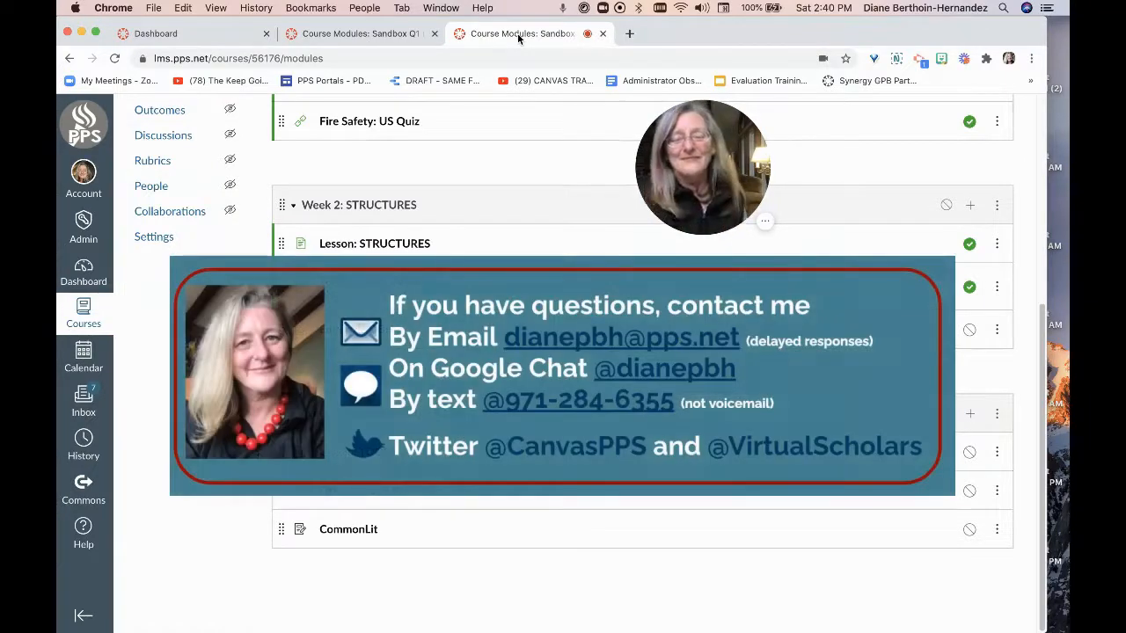
{"action": "left_click", "coordinate": [766, 222]}
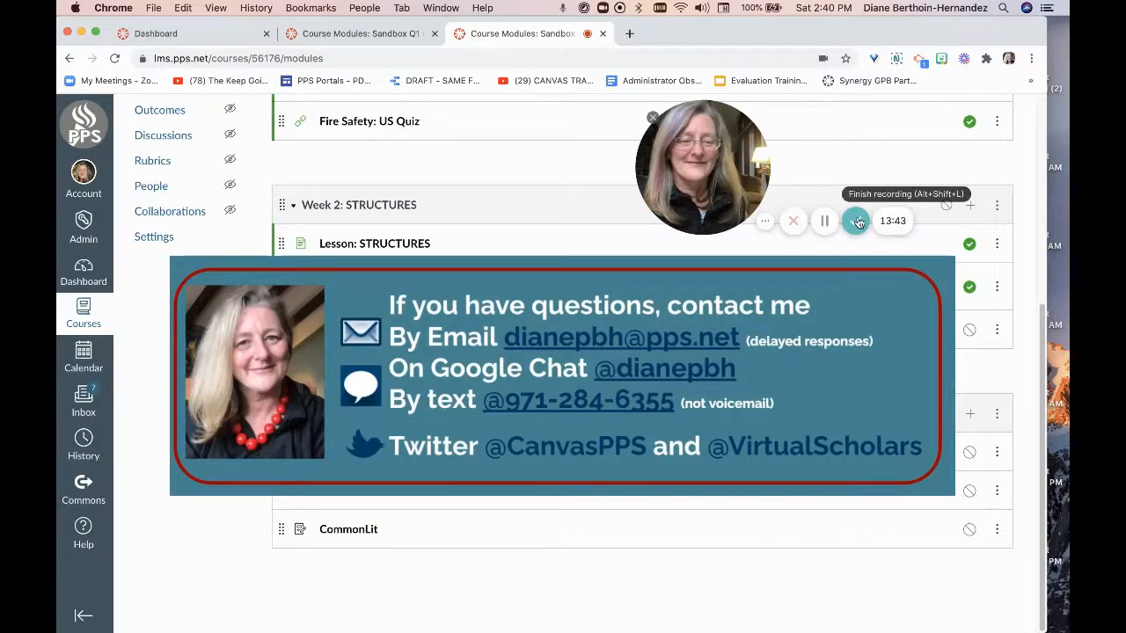